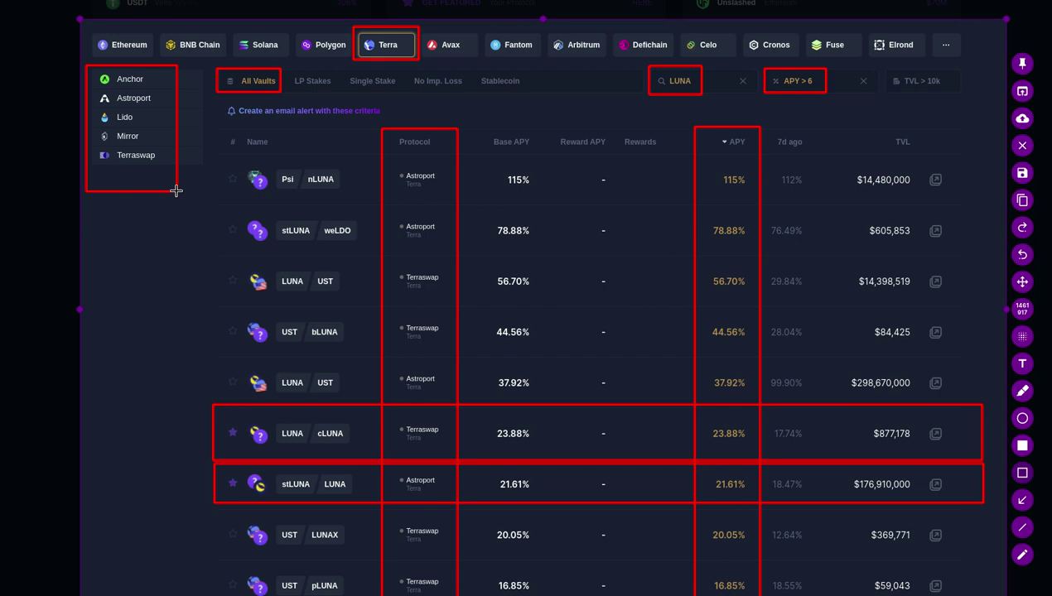
Close the annotated vault screenshot and review the combined APY of the LUNA pools on Loop Markets, marking out the cLUNA - LUNA row
key("Escape")
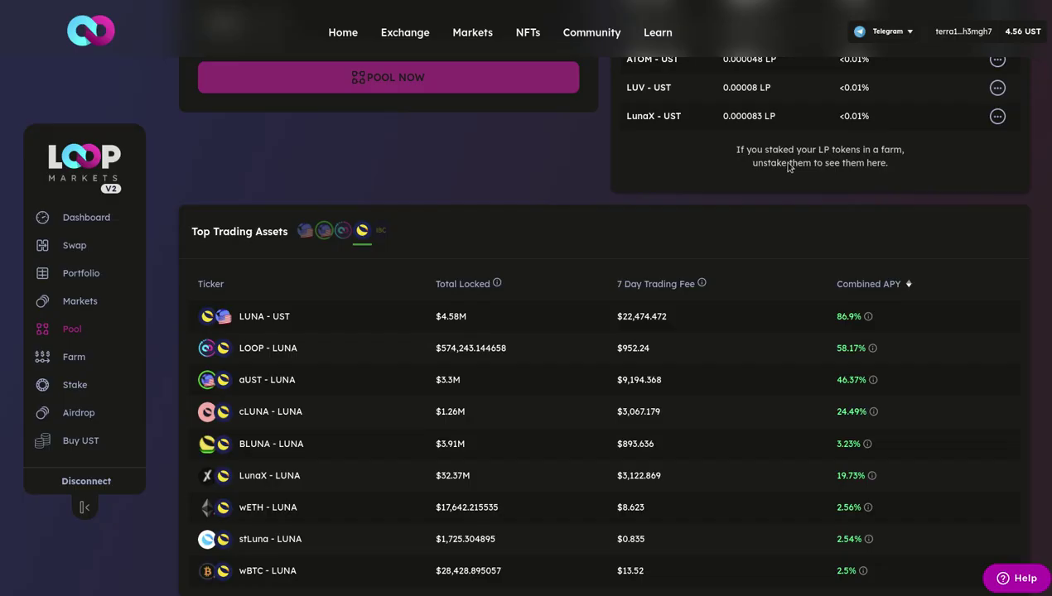
scroll(390, 306, "down", 1)
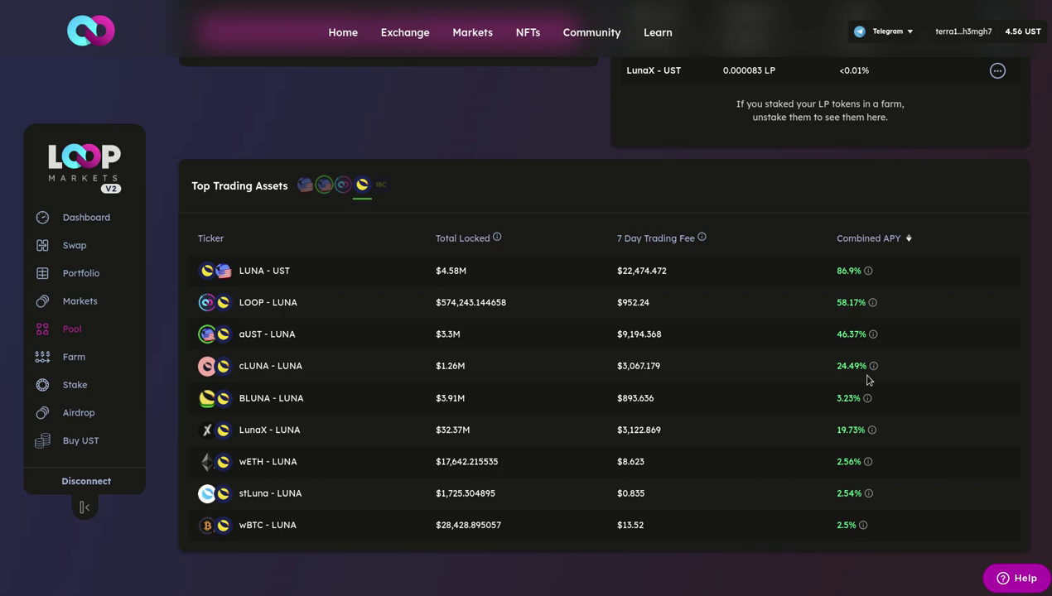
mouse_move(603, 590)
left_click_drag(191, 365, 914, 376)
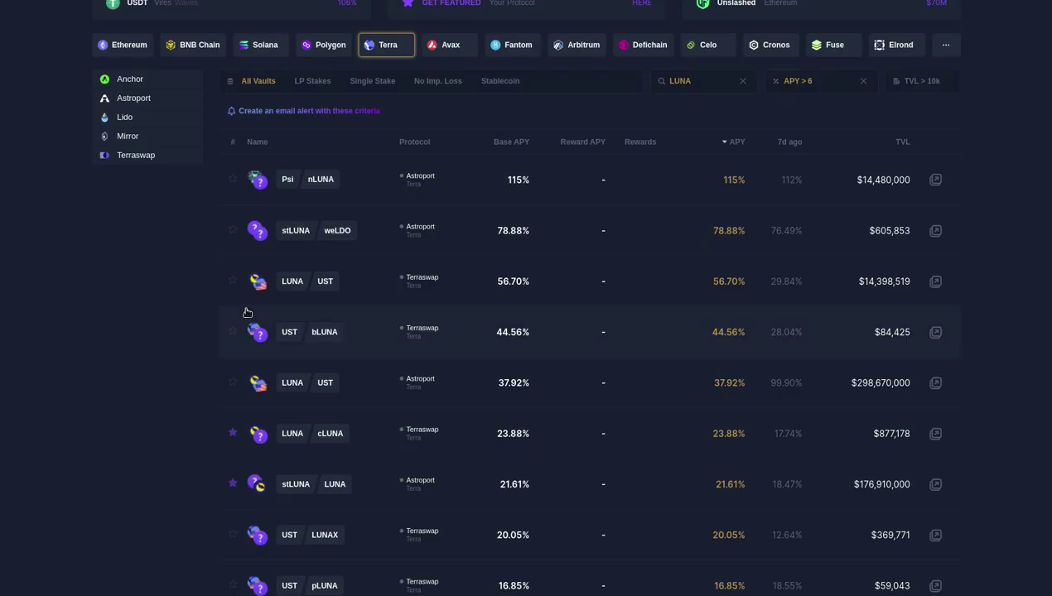
Filter the Terra LUNA vaults with APY > 6 to Single Stake
left_click(368, 83)
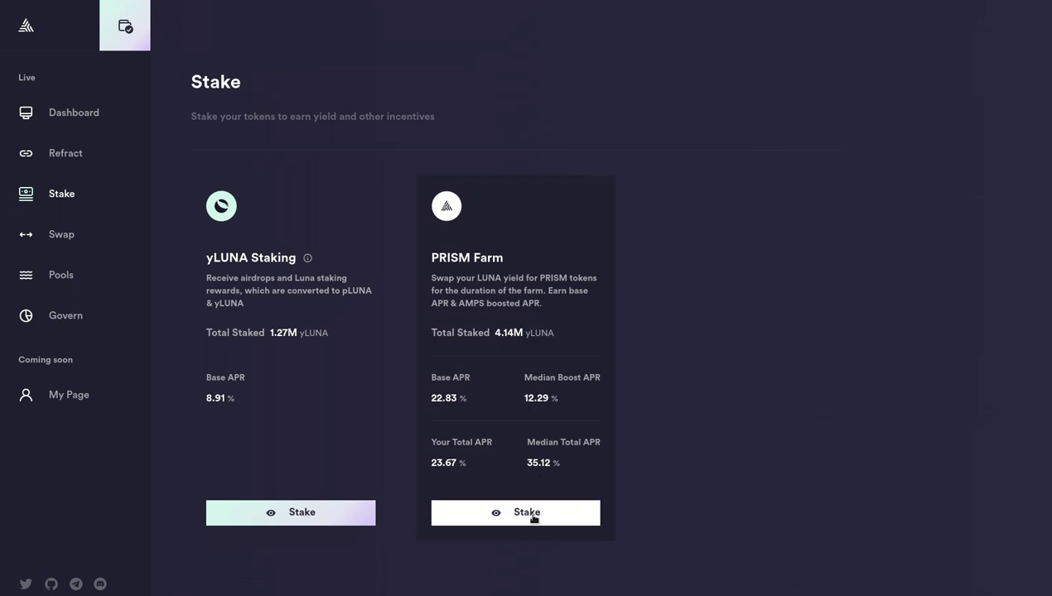
Open the PRISM Farm staking details and examine the staked yLUNA, Total APR and AMPS APR
left_click(530, 513)
scroll(323, 464, "down", 1)
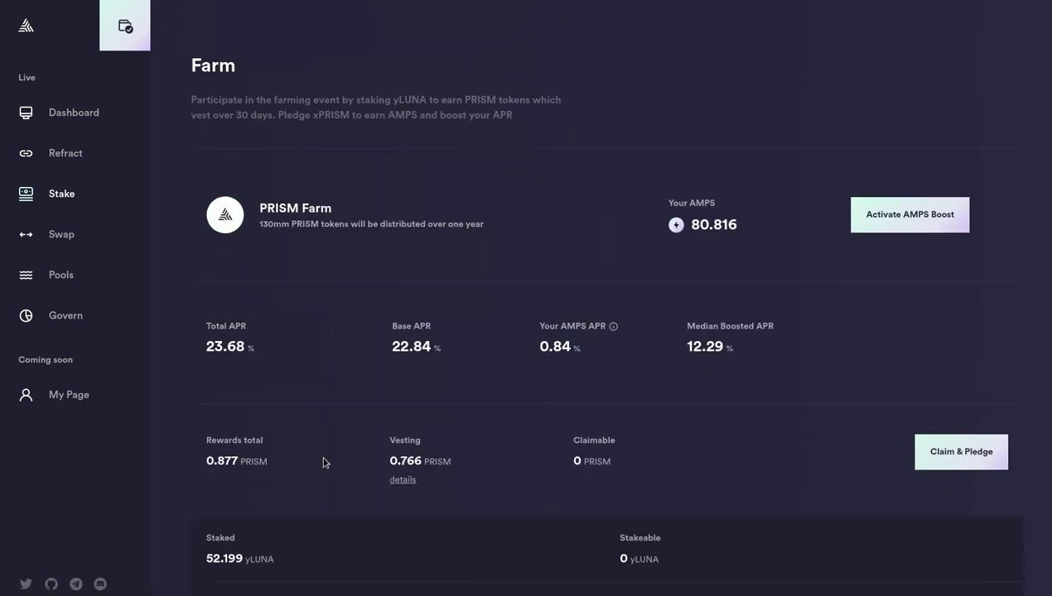
scroll(323, 462, "down", 2)
left_click_drag(273, 457, 205, 453)
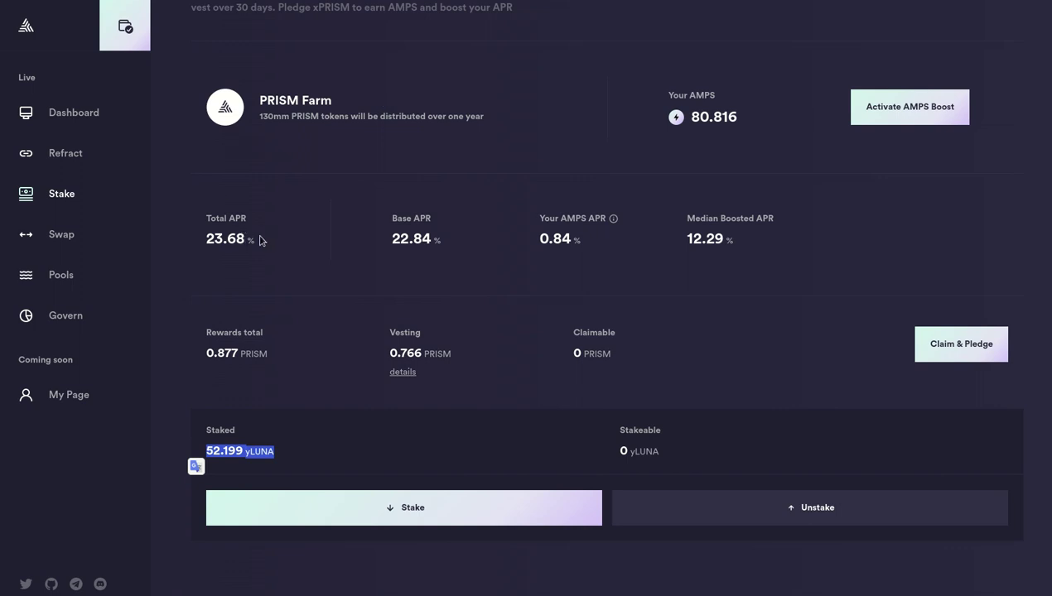
left_click_drag(260, 240, 203, 239)
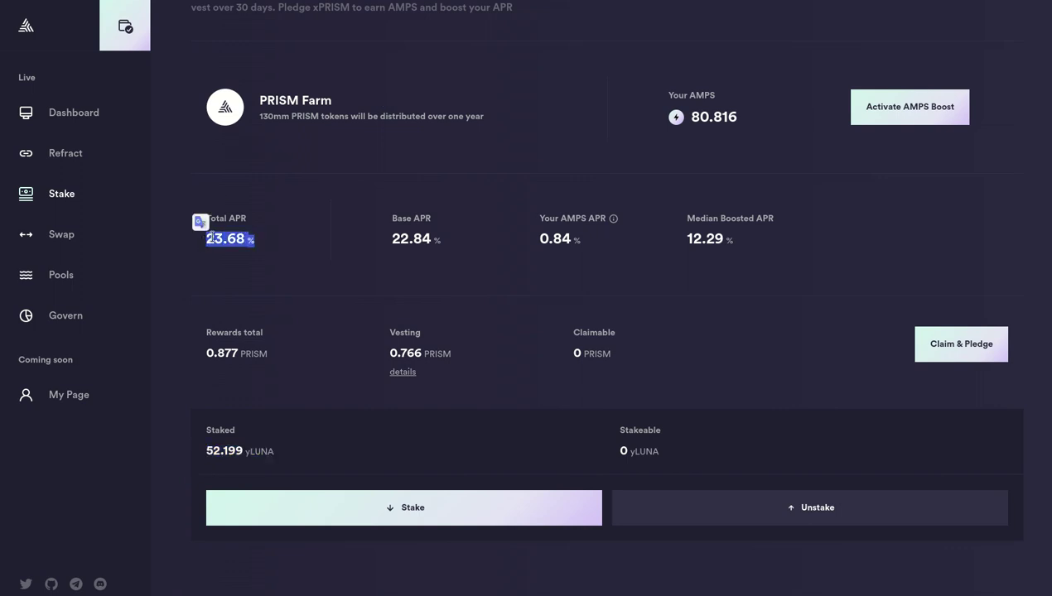
left_click_drag(254, 218, 231, 219)
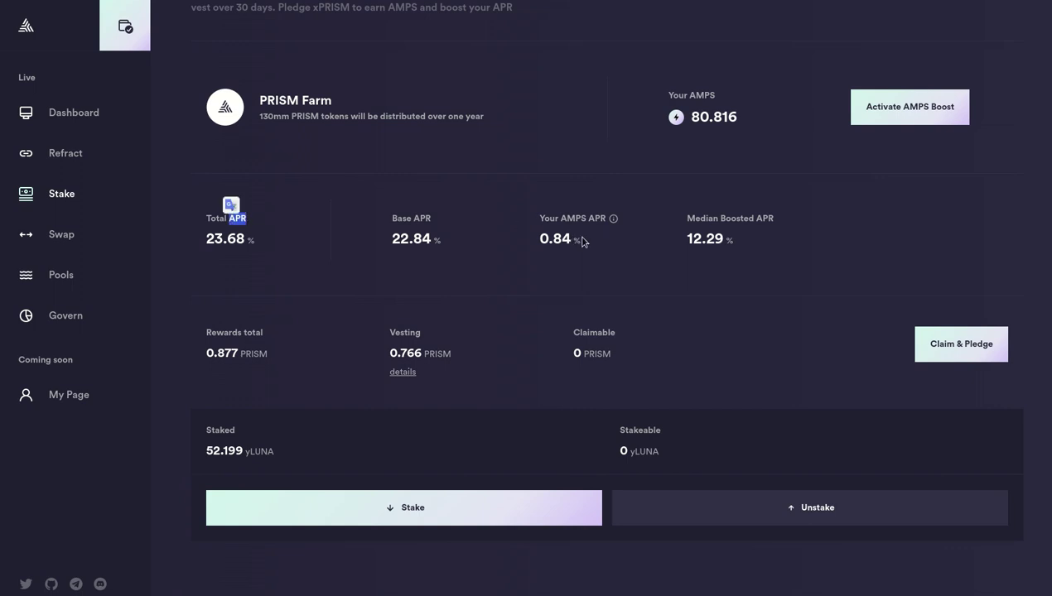
left_click_drag(584, 238, 537, 242)
Open the AMPS Vault from the PRISM Farm and examine the activated AMPS, AMPS per day and pledged xPRISM
left_click(934, 119)
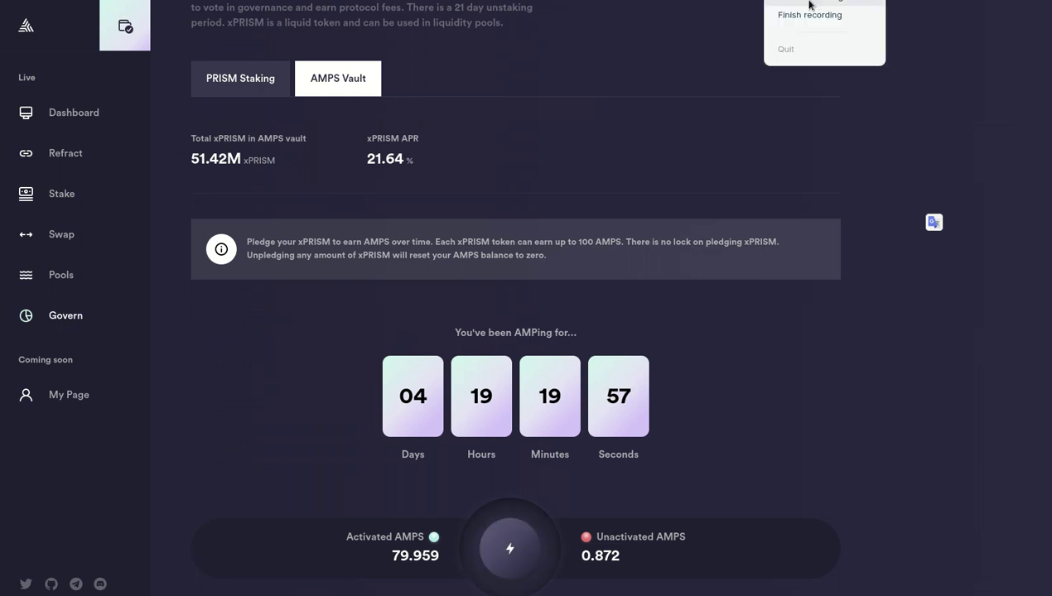
left_click(809, 5)
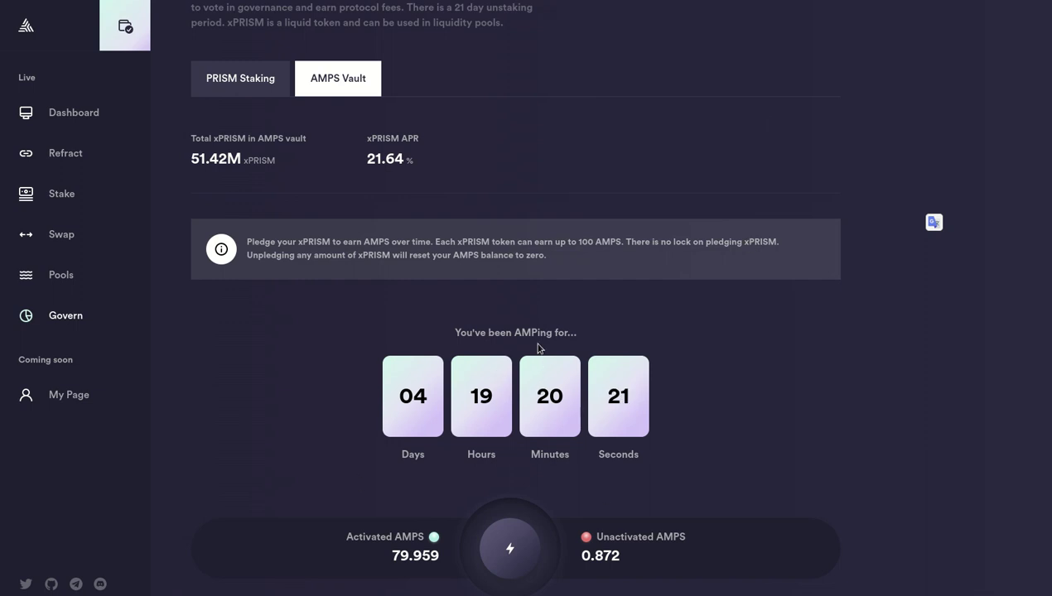
scroll(786, 353, "down", 2)
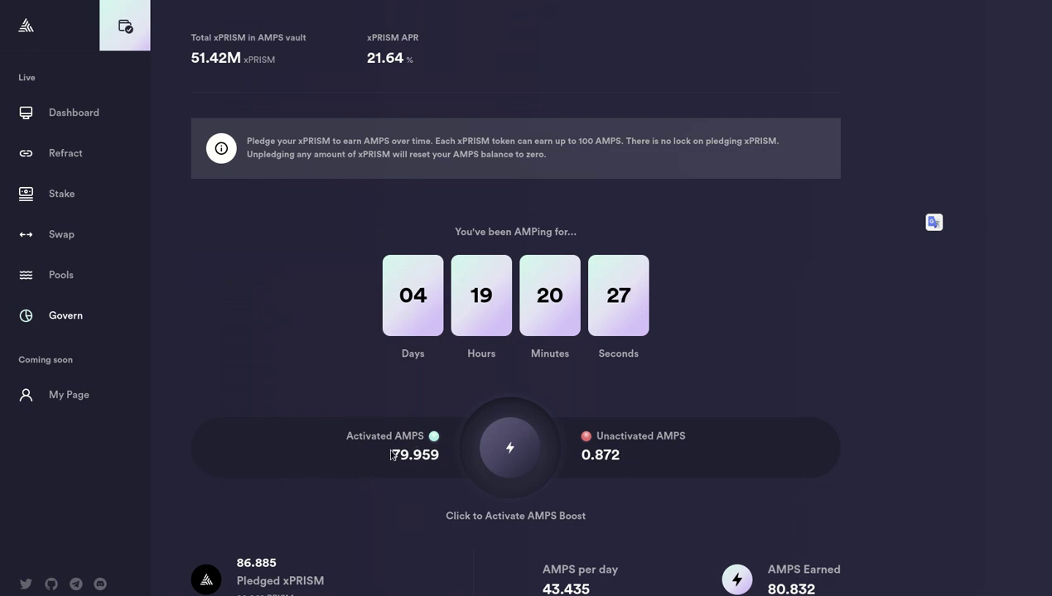
left_click_drag(391, 457, 439, 456)
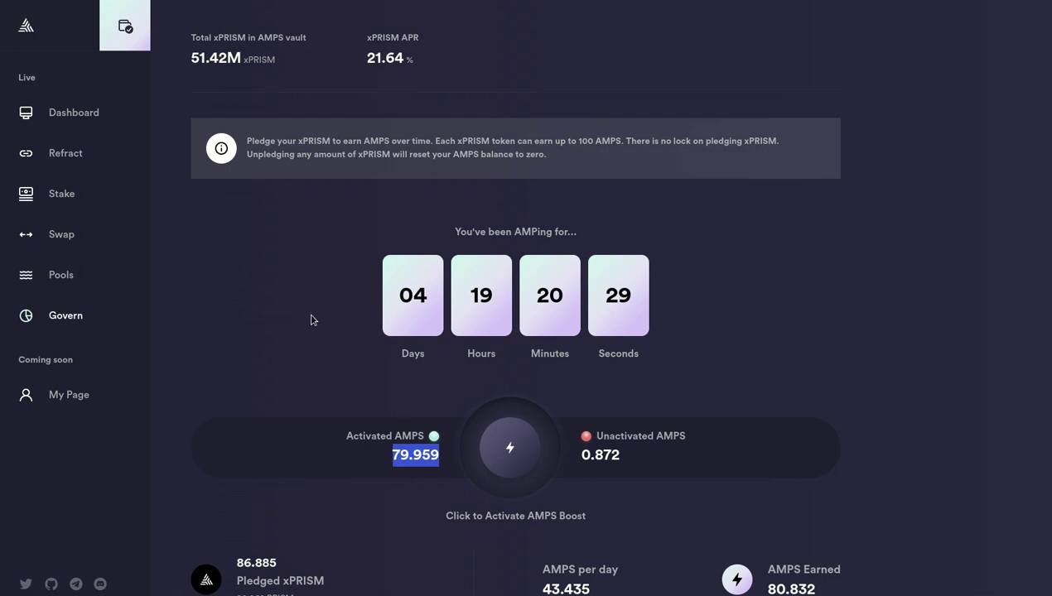
scroll(311, 321, "down", 2)
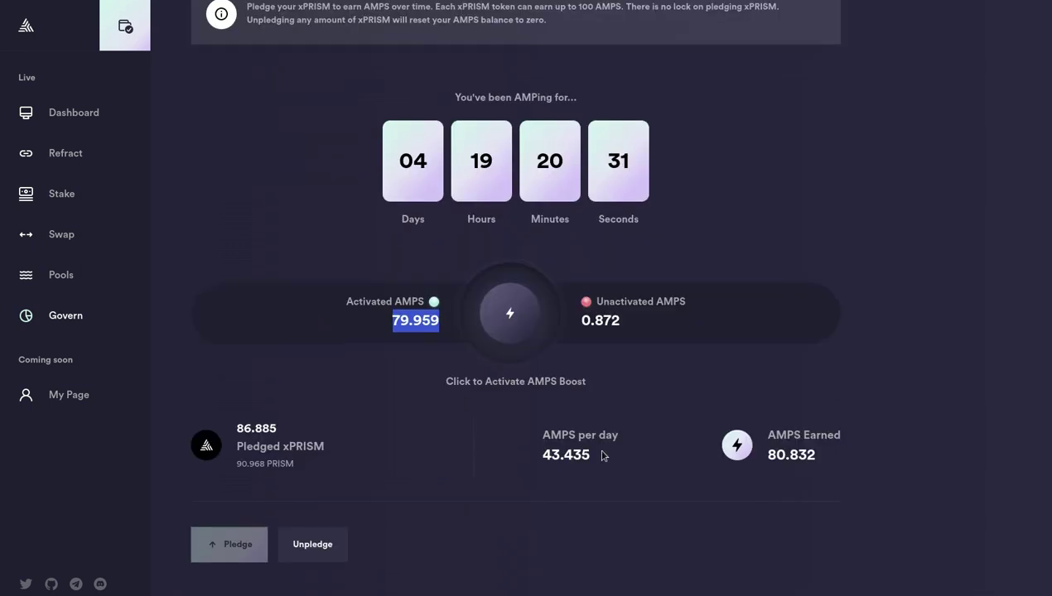
left_click_drag(598, 459, 542, 461)
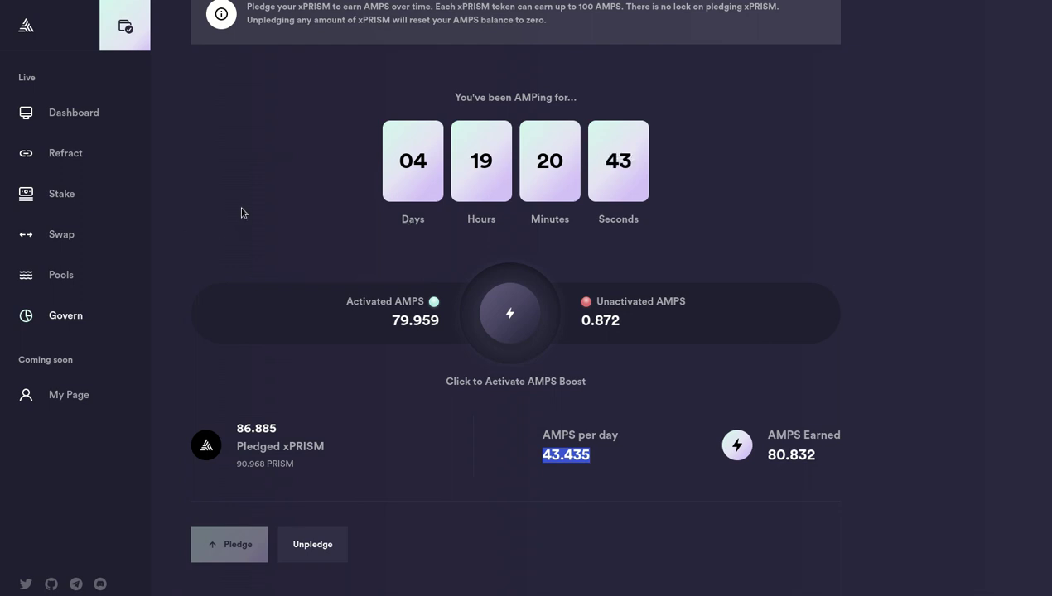
scroll(308, 244, "up", 2)
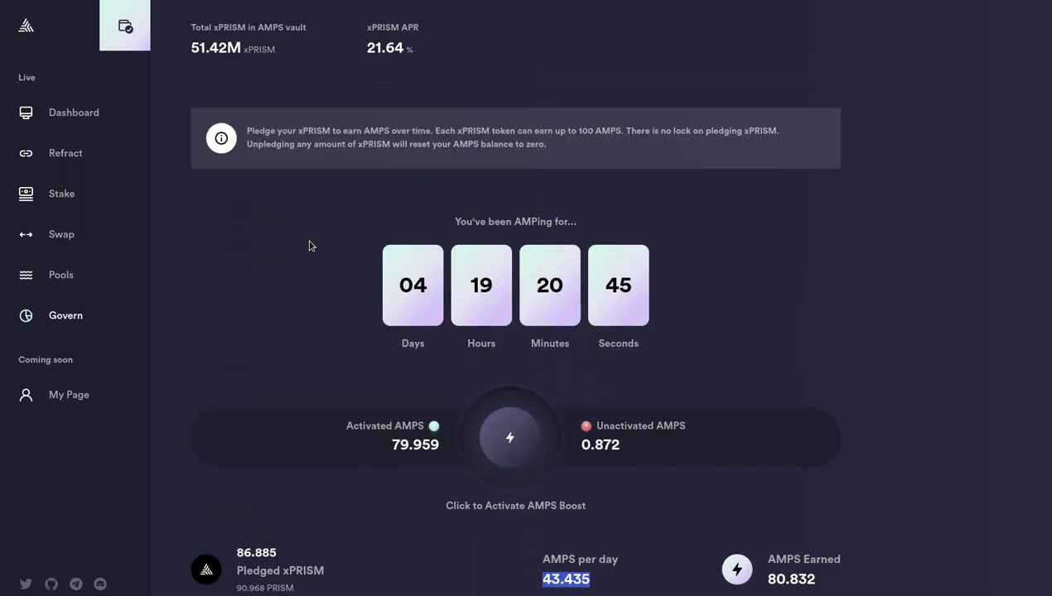
scroll(309, 245, "up", 1)
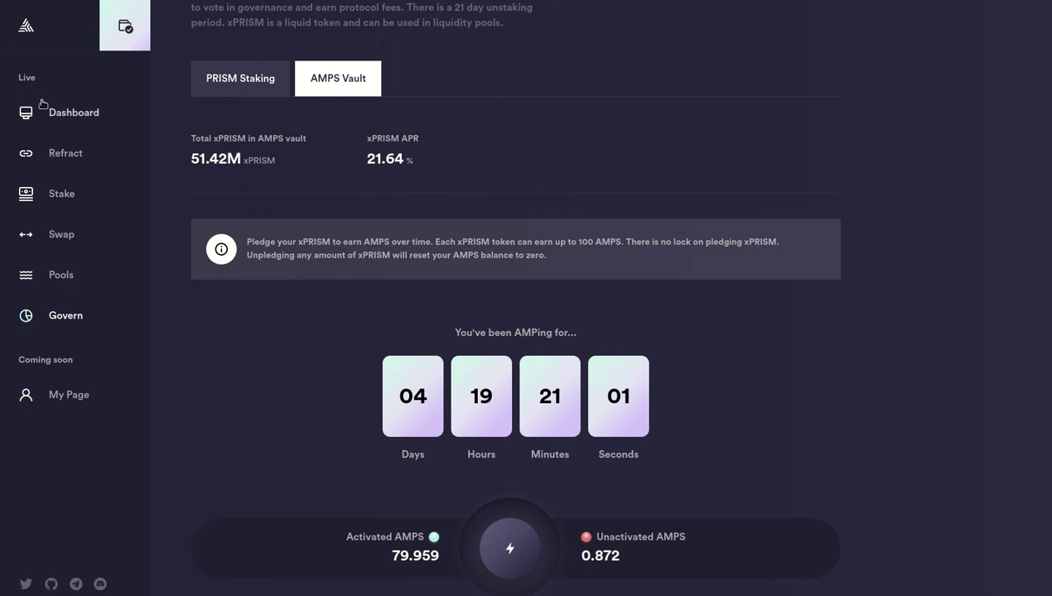
Open the Prism dashboard and check the protocol's Total Value Locked
left_click(69, 120)
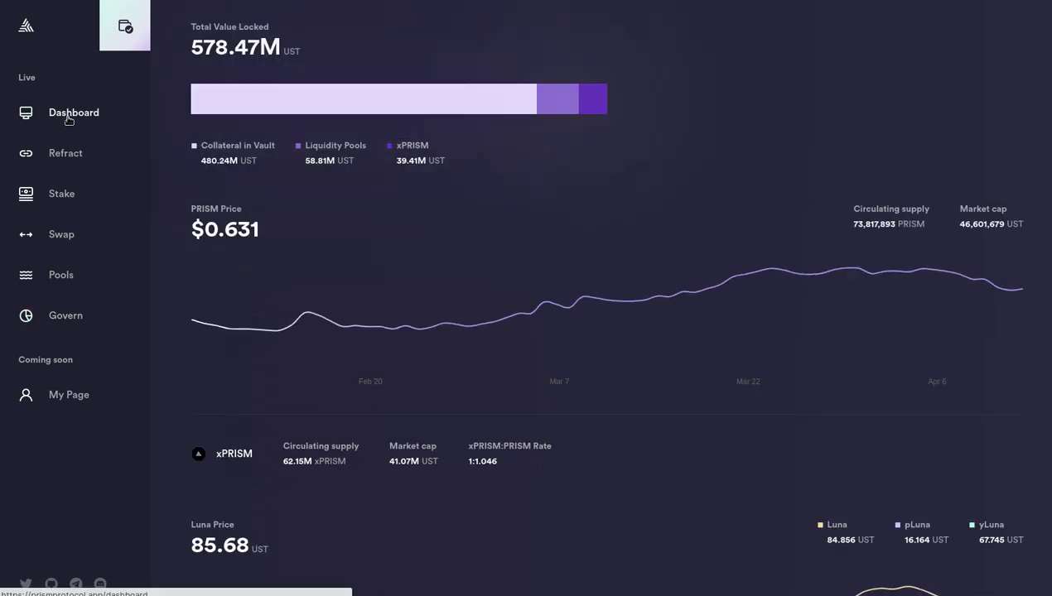
scroll(701, 177, "up", 2)
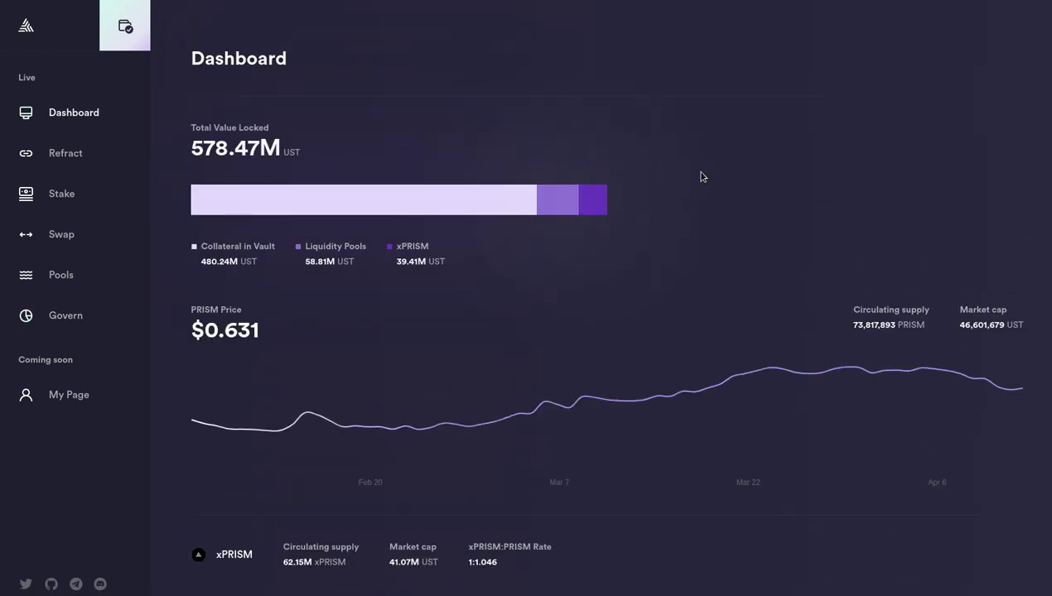
left_click_drag(191, 174, 257, 178)
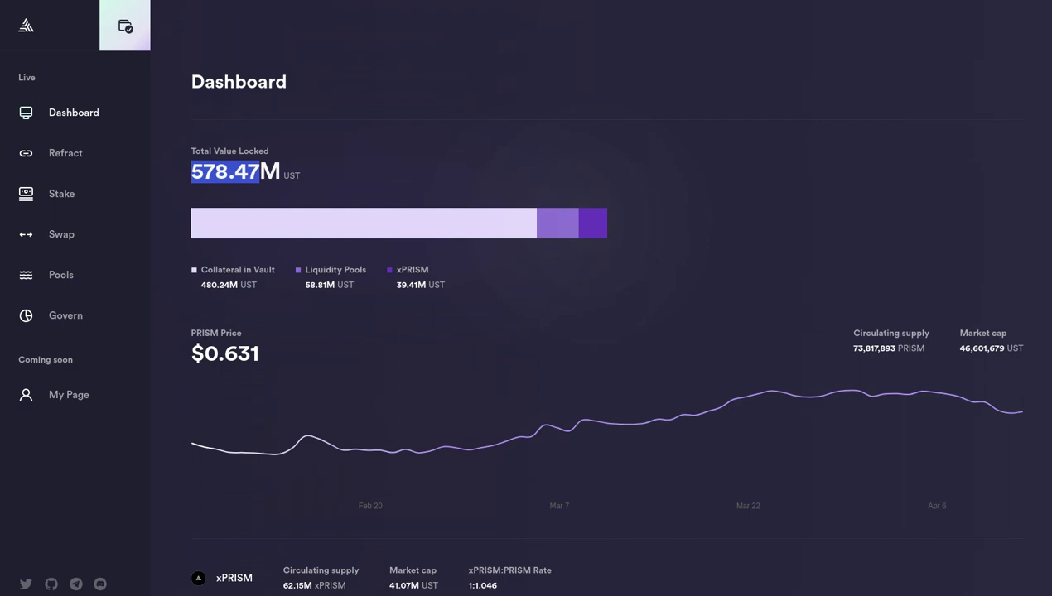
key("F5")
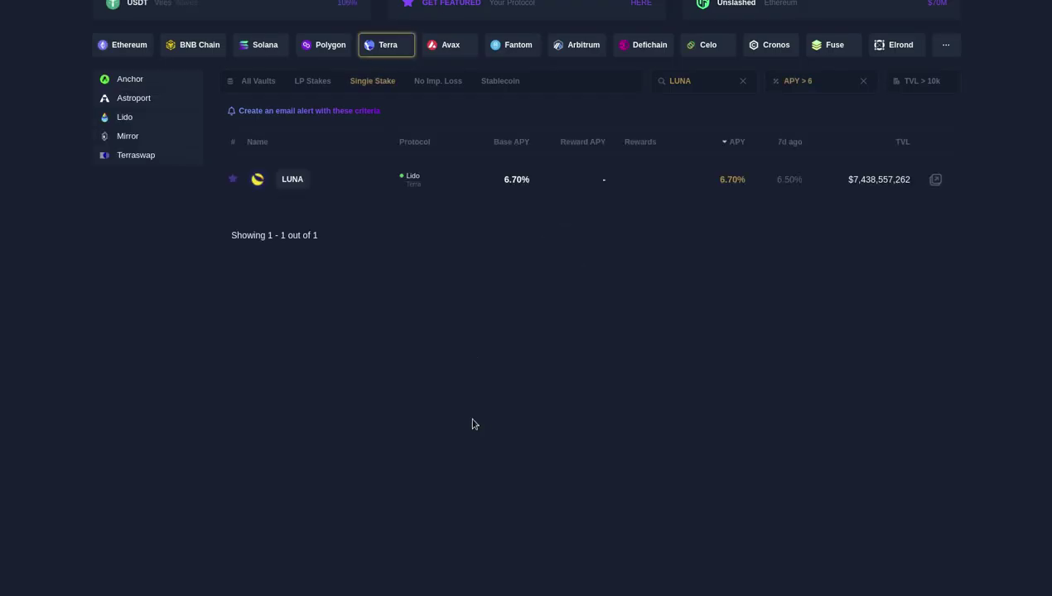
Start a screen capture covering the network filters and the single-stake LUNA vault list
scroll(485, 391, "up", 1)
scroll(487, 393, "up", 2)
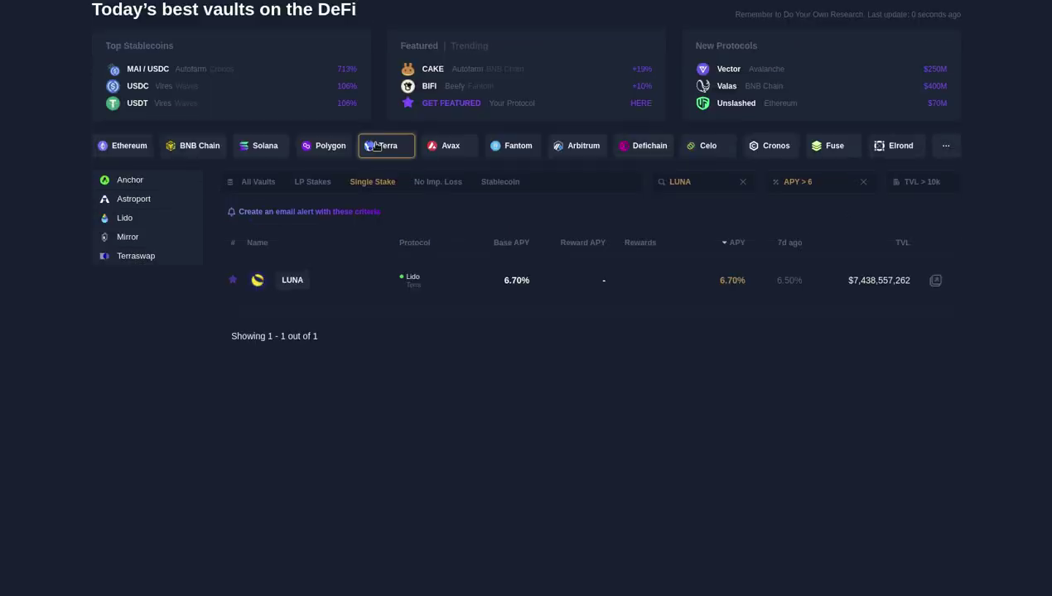
mouse_move(542, 593)
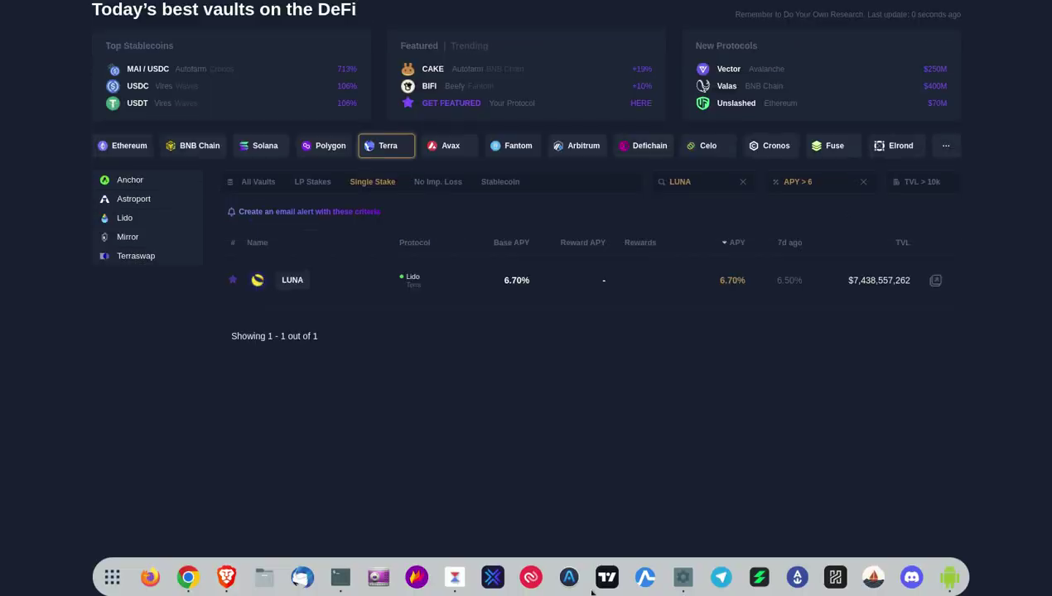
right_click(416, 578)
left_click(437, 474)
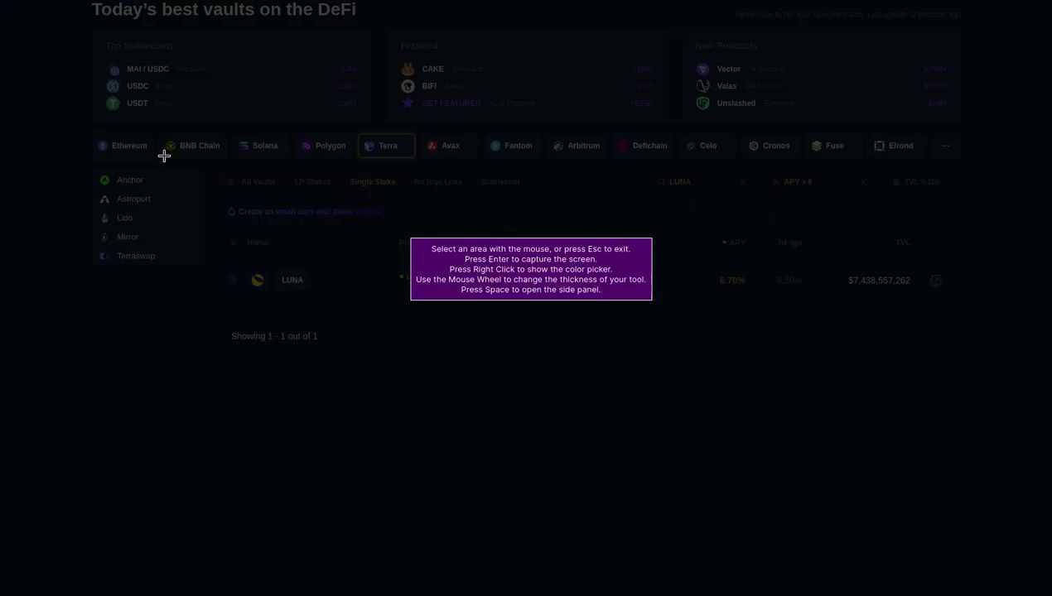
left_click_drag(70, 2, 996, 506)
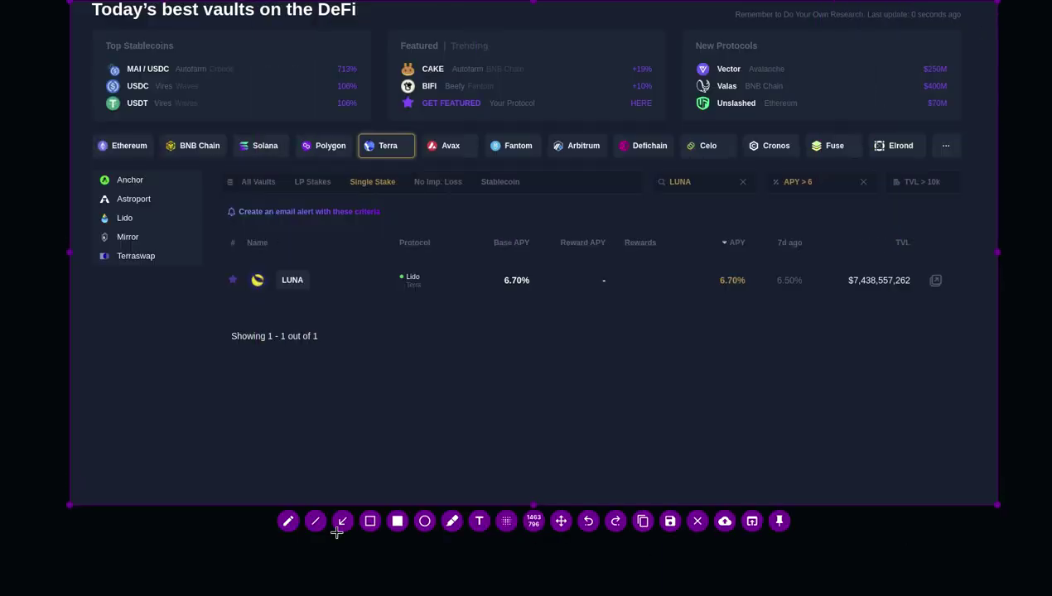
Outline the Terra, Single Stake, LUNA and APY > 6 filters and the Lido LUNA vault row with red rectangles
left_click(370, 521)
mouse_move(354, 129)
left_mouse_down()
mouse_move(402, 168)
mouse_move(416, 166)
left_mouse_up()
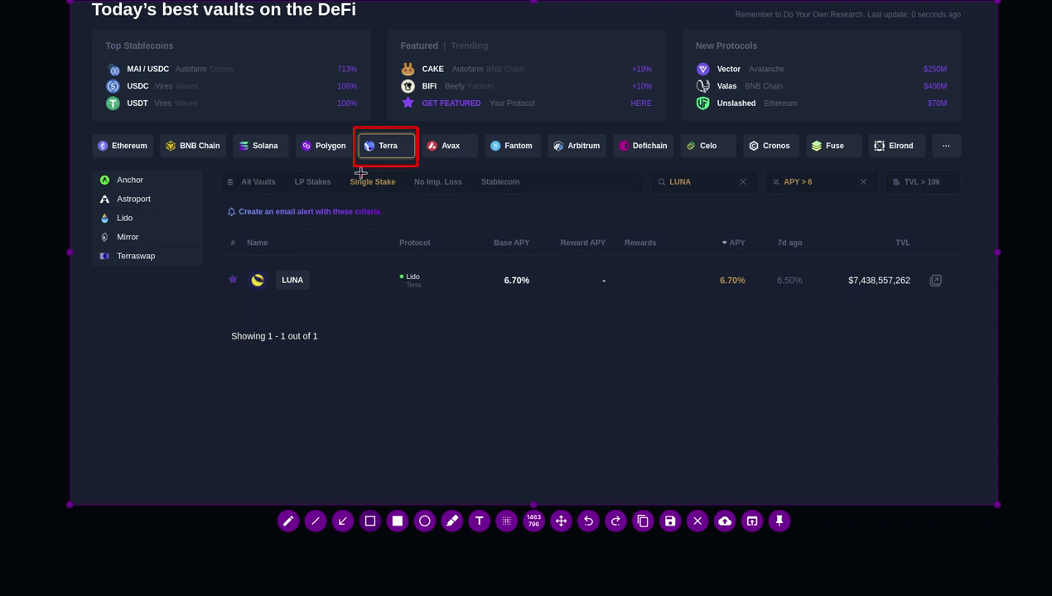
mouse_move(343, 171)
left_mouse_down()
mouse_move(365, 200)
mouse_move(399, 195)
left_mouse_up()
mouse_move(651, 169)
left_mouse_down()
mouse_move(654, 182)
mouse_move(699, 193)
left_mouse_up()
left_click_drag(760, 168, 818, 193)
mouse_move(217, 257)
left_mouse_down()
mouse_move(807, 310)
mouse_move(964, 307)
left_mouse_up()
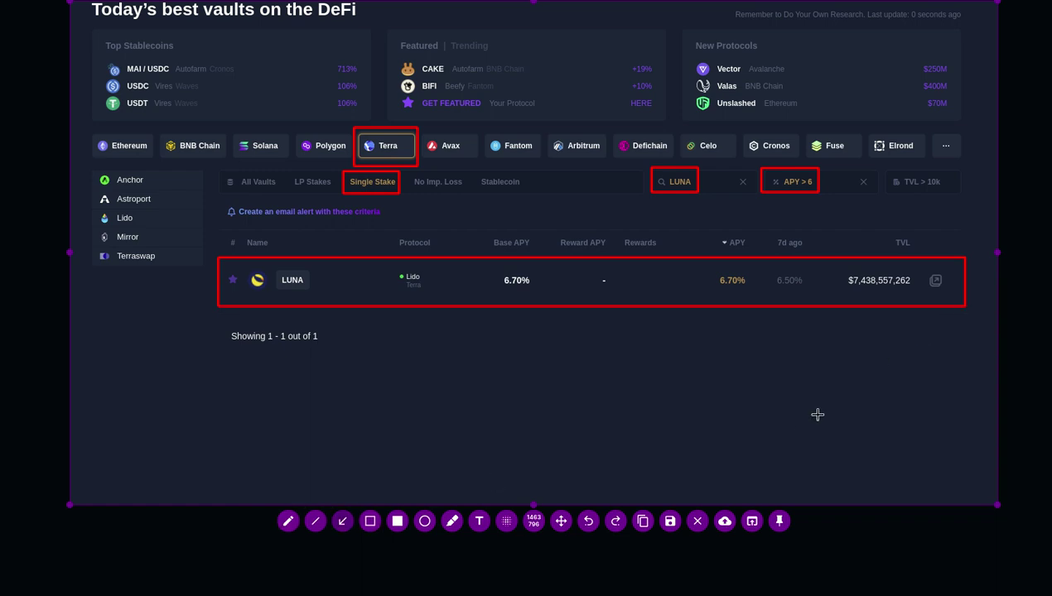
Draw a red arrow pointing to the Lido LUNA vault's TVL and exit the screen capture
left_click_drag(817, 414, 870, 294)
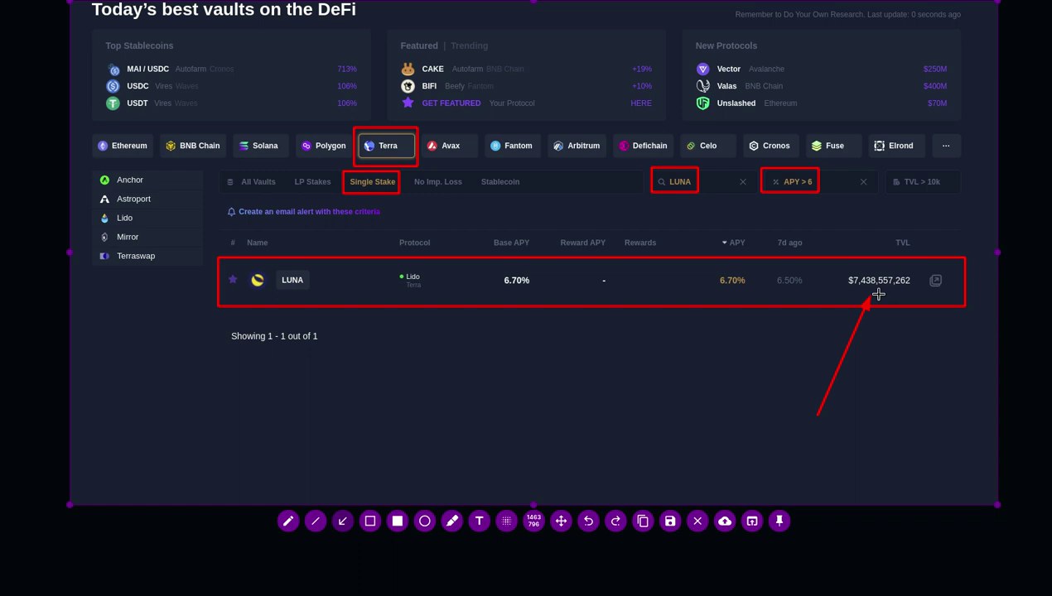
key("Escape")
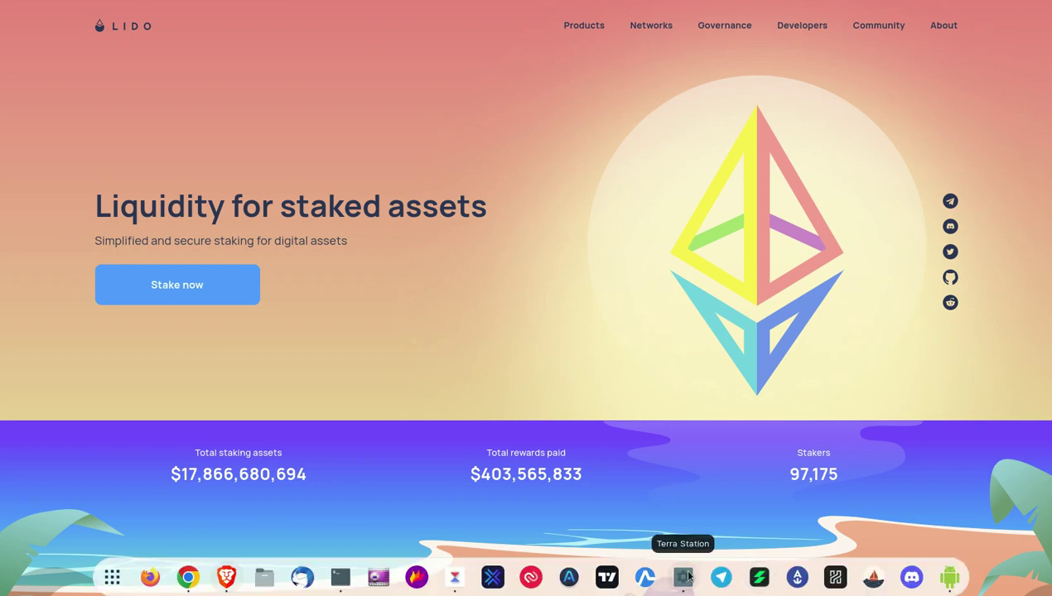
Switch to Terra Station to check the wallet's Luna balance and return to the Lido site
left_click(684, 577)
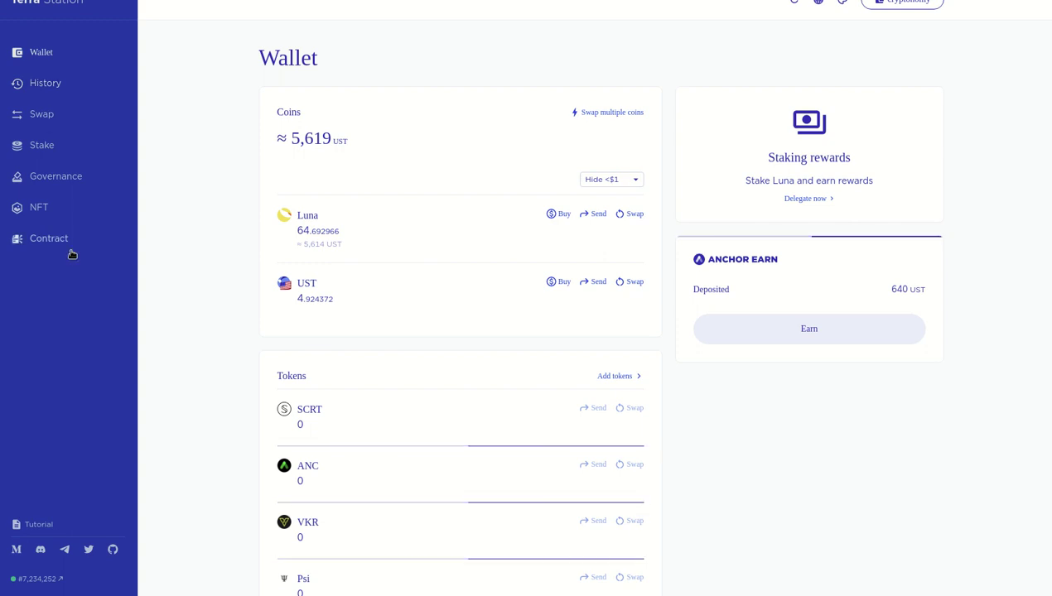
key("super+Tab")
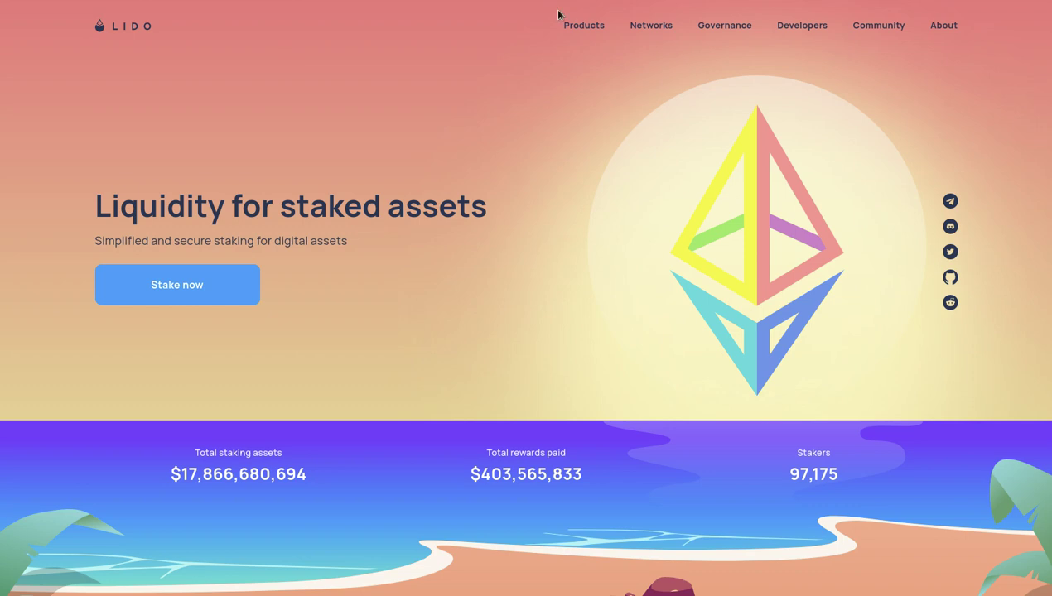
Highlight Lido's total staking assets and open its Terra network page
mouse_move(638, 30)
left_click_drag(160, 475, 331, 483)
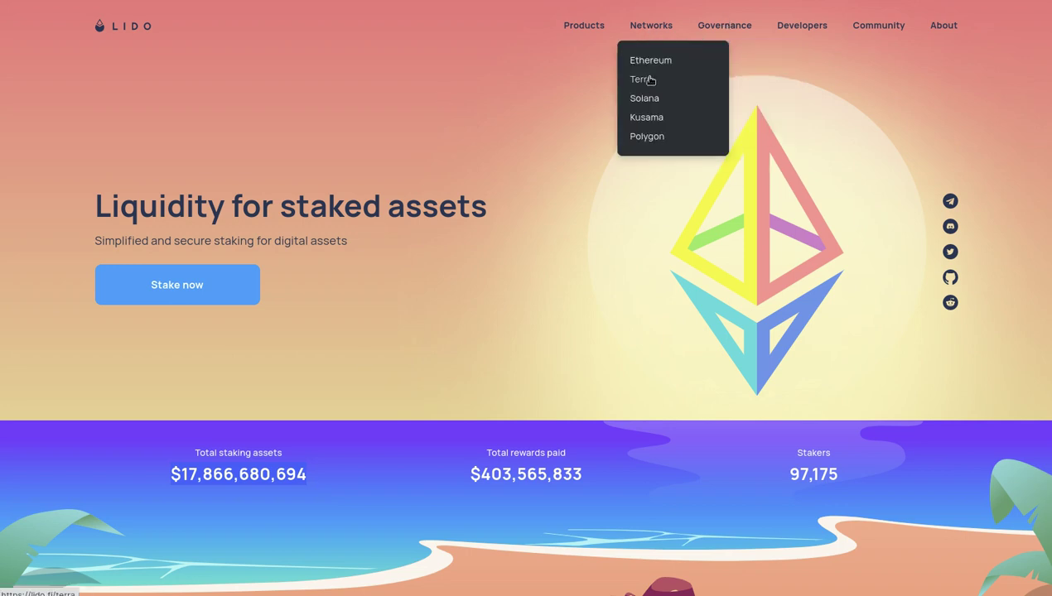
left_click(647, 80)
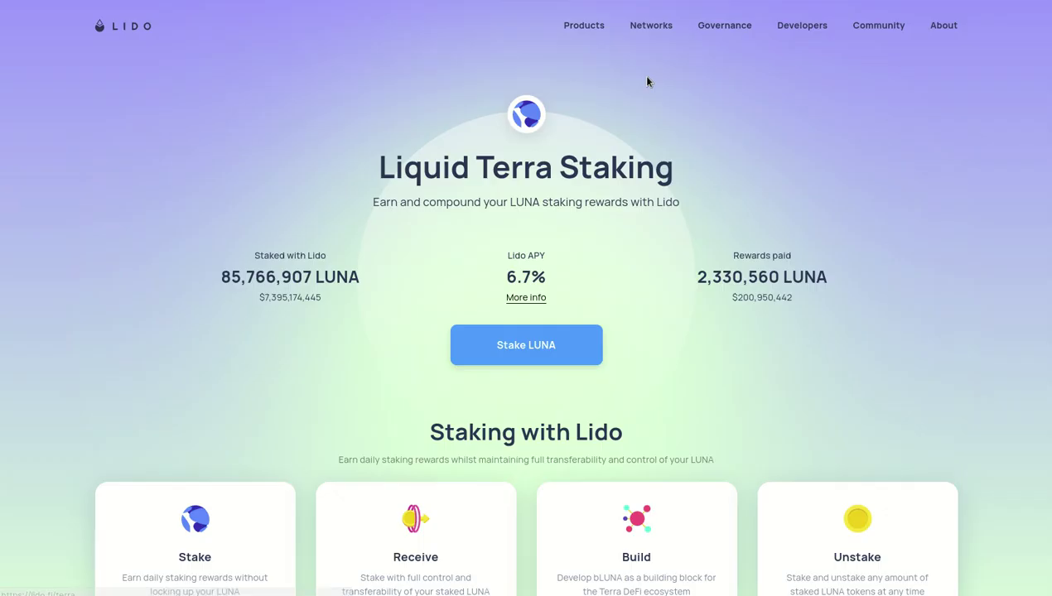
View the Bond Luna page, return to the Liquid Terra Staking page and highlight the Lido APY
left_click(530, 347)
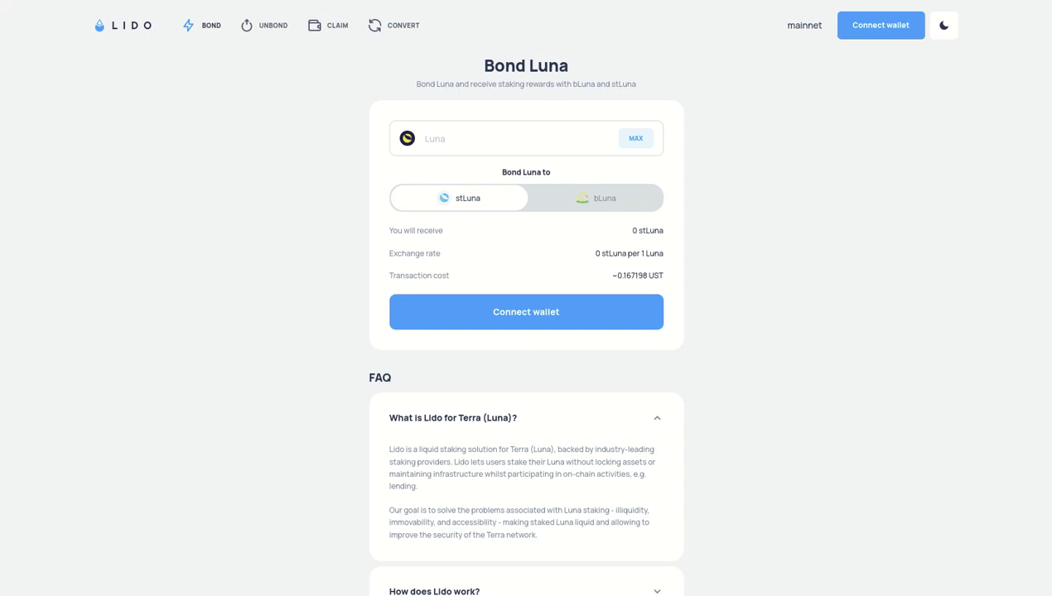
key("alt+Left")
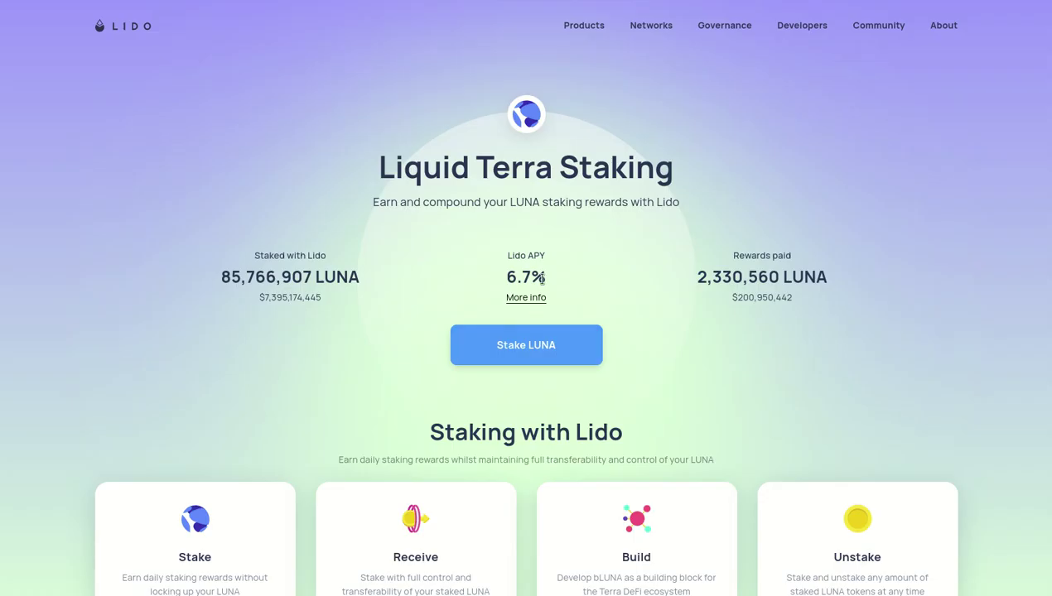
left_click_drag(554, 283, 505, 252)
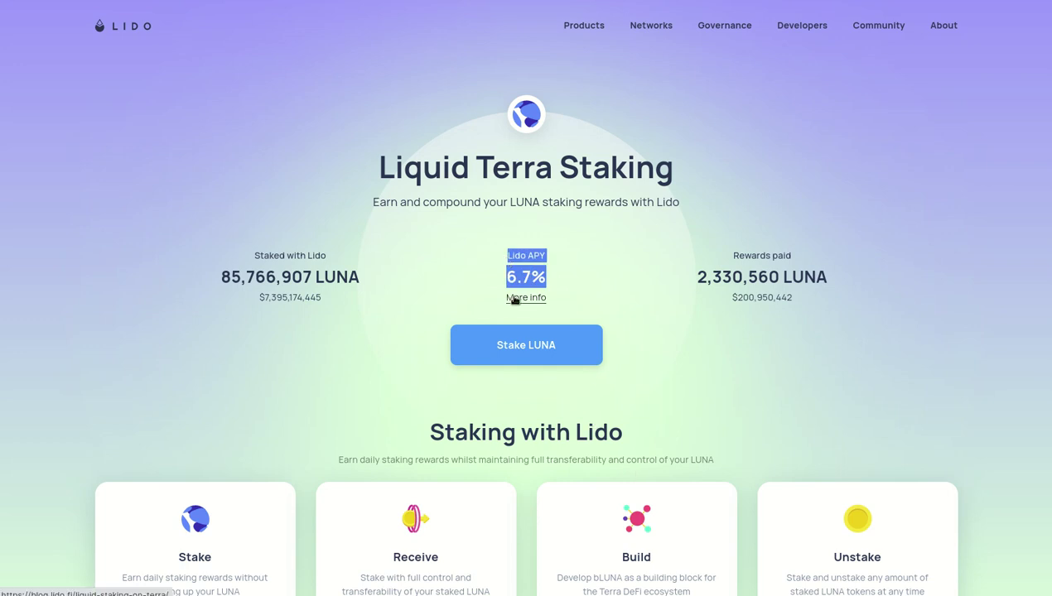
Return to the Bond Luna page and connect the mobile wallet through WalletConnect, switching to the mirrored phone window
key("alt+Right")
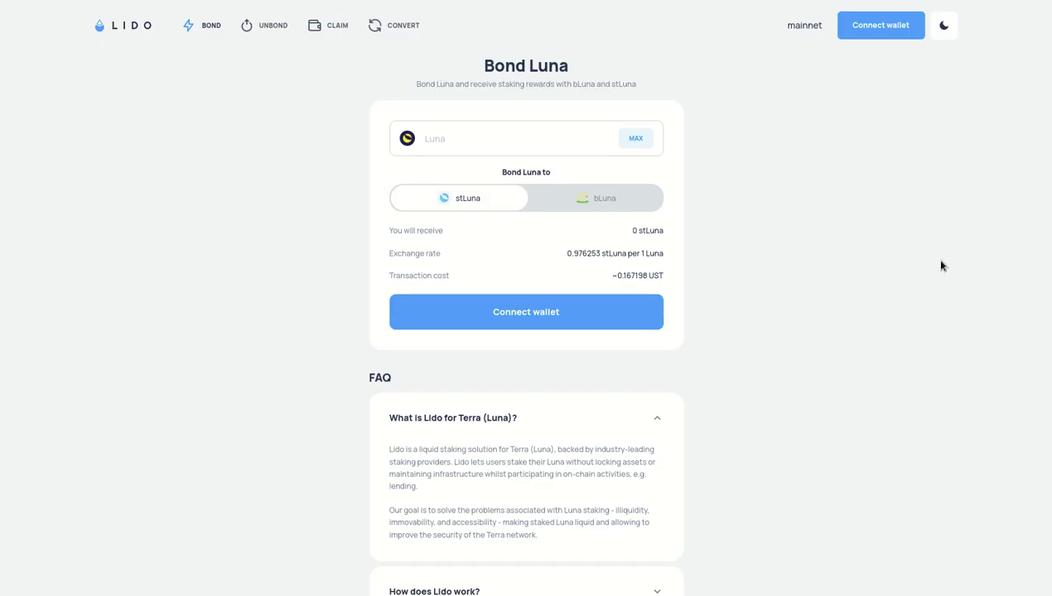
left_click(888, 27)
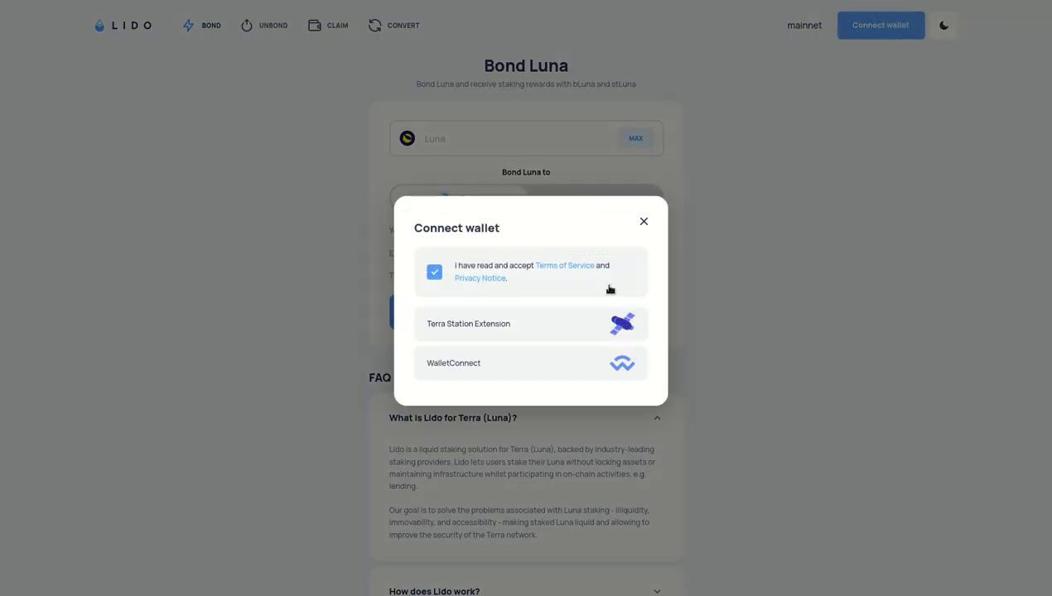
left_click(484, 363)
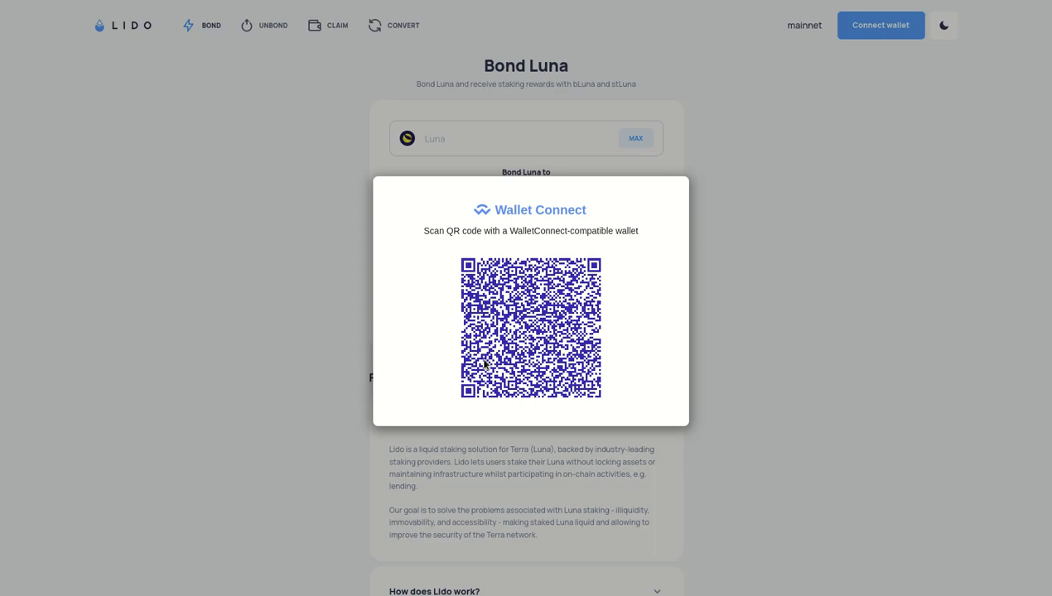
key("super")
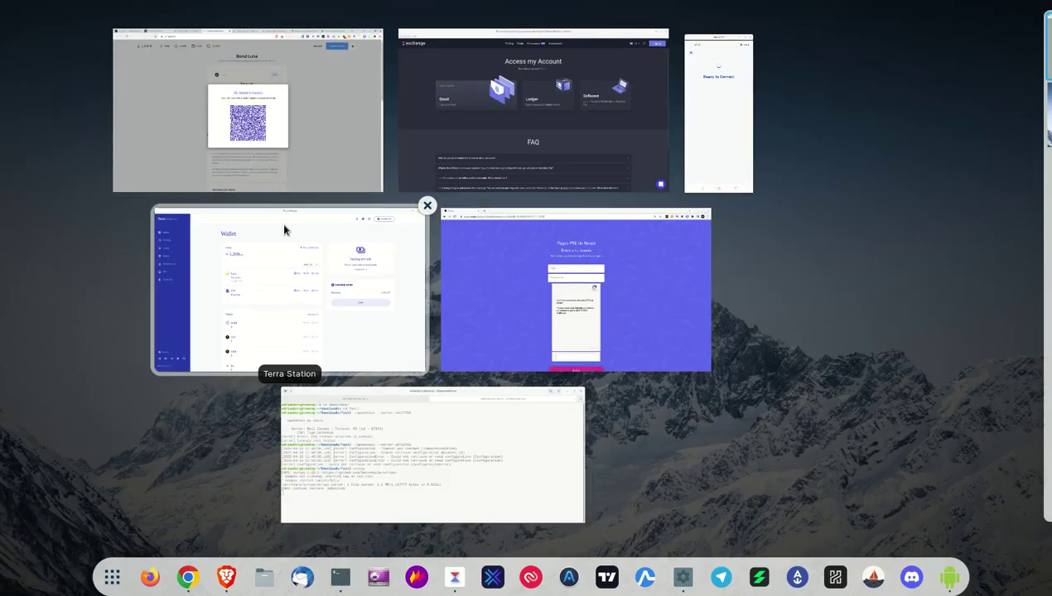
left_click(735, 128)
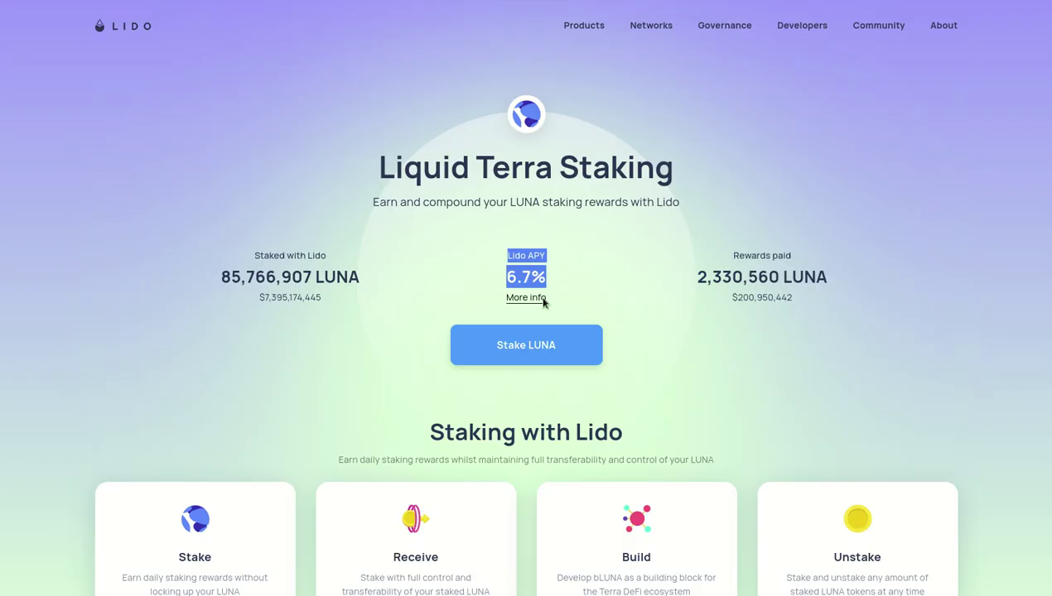
Highlight the Staked with Lido label and read the Lido DAO Member Manual, from its heading down to the DAO parameters
left_click(284, 319)
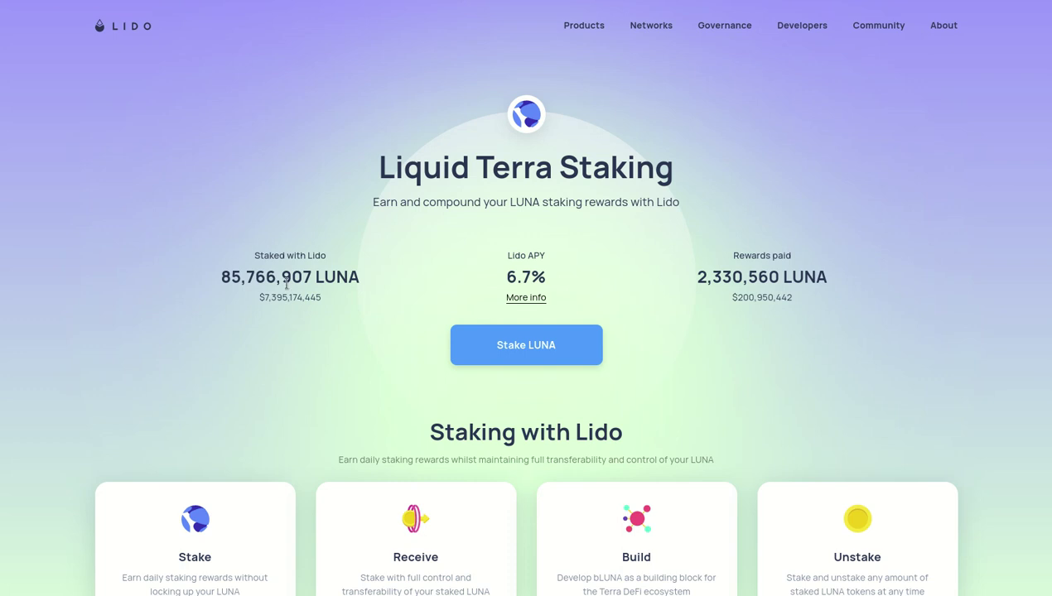
left_click_drag(335, 253, 249, 260)
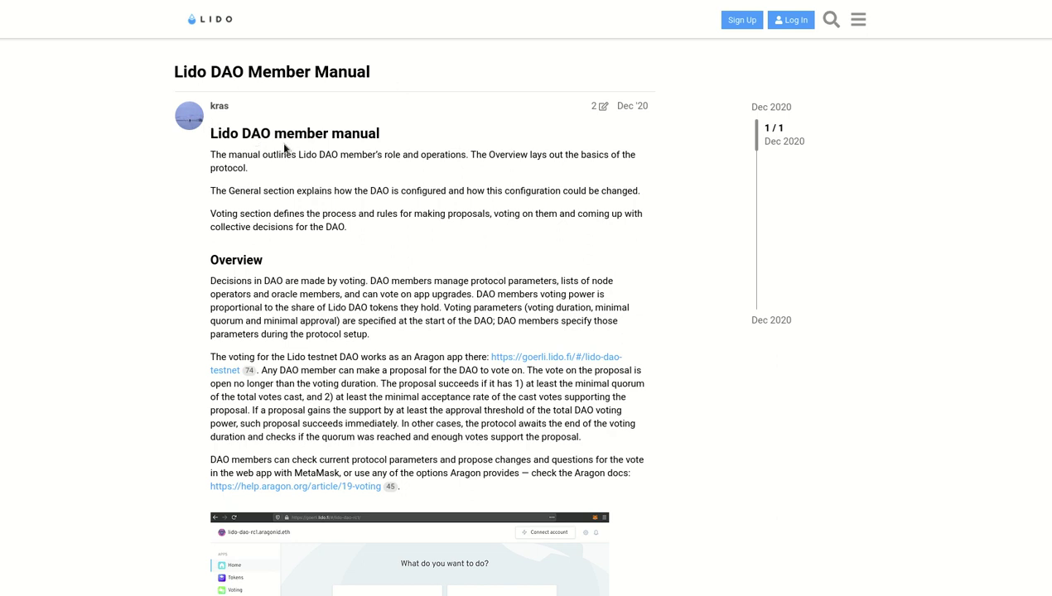
left_click_drag(395, 135, 241, 131)
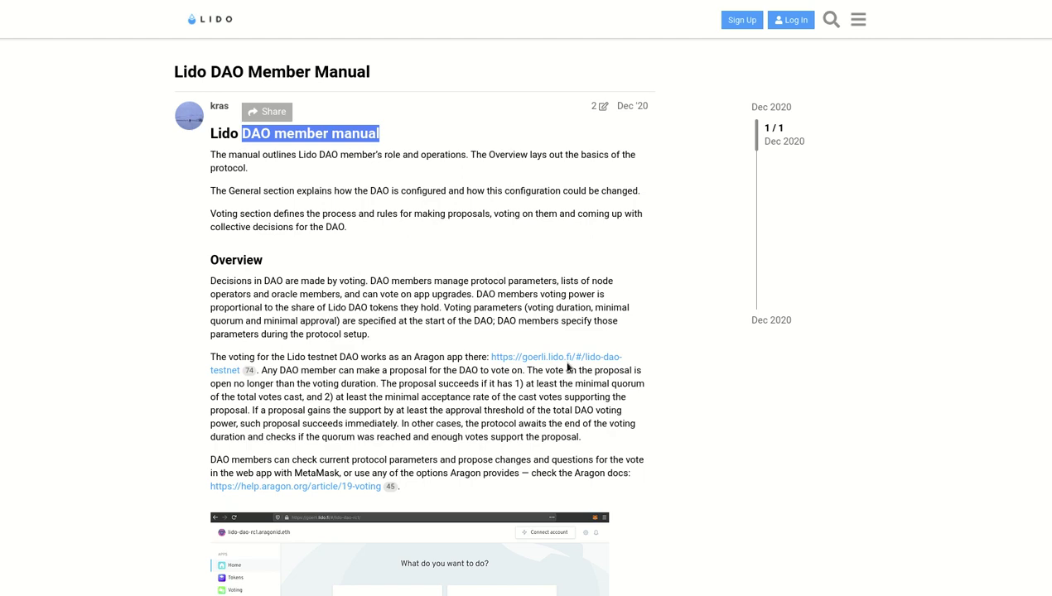
scroll(405, 278, "down", 5)
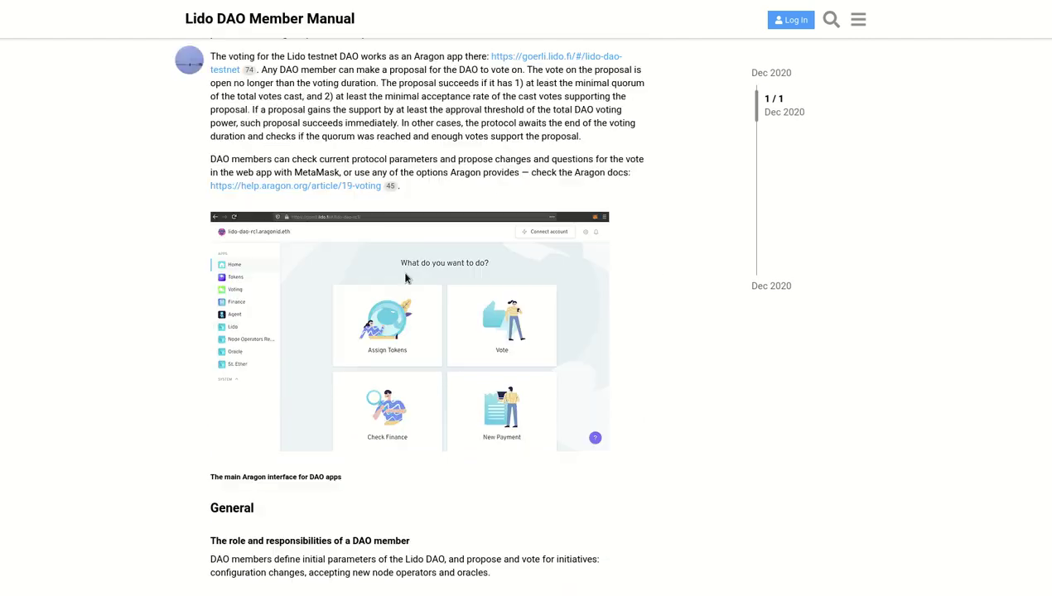
scroll(406, 278, "down", 1)
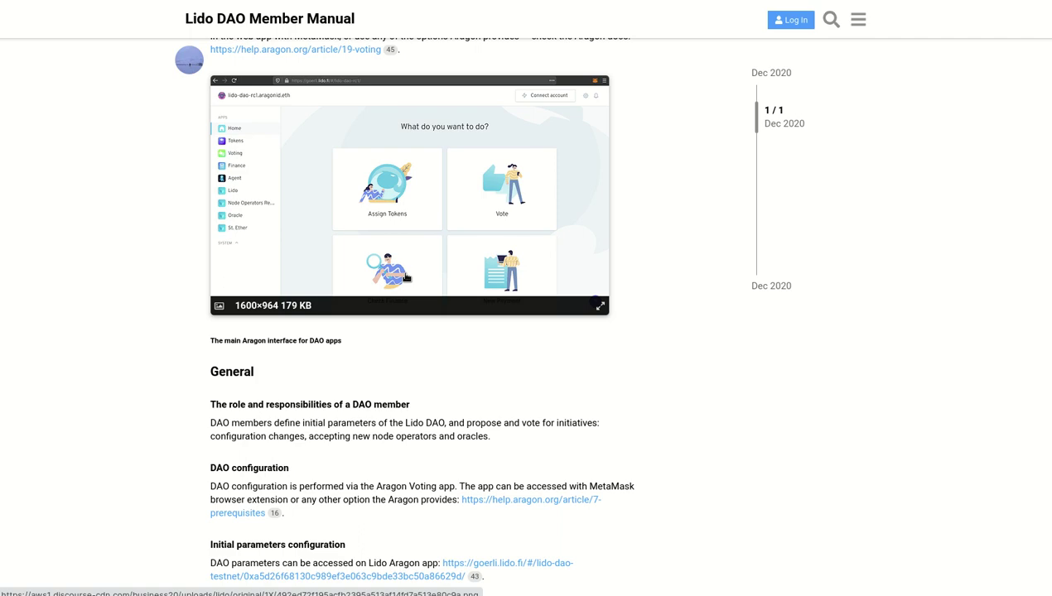
scroll(446, 390, "down", 4)
scroll(446, 391, "down", 1)
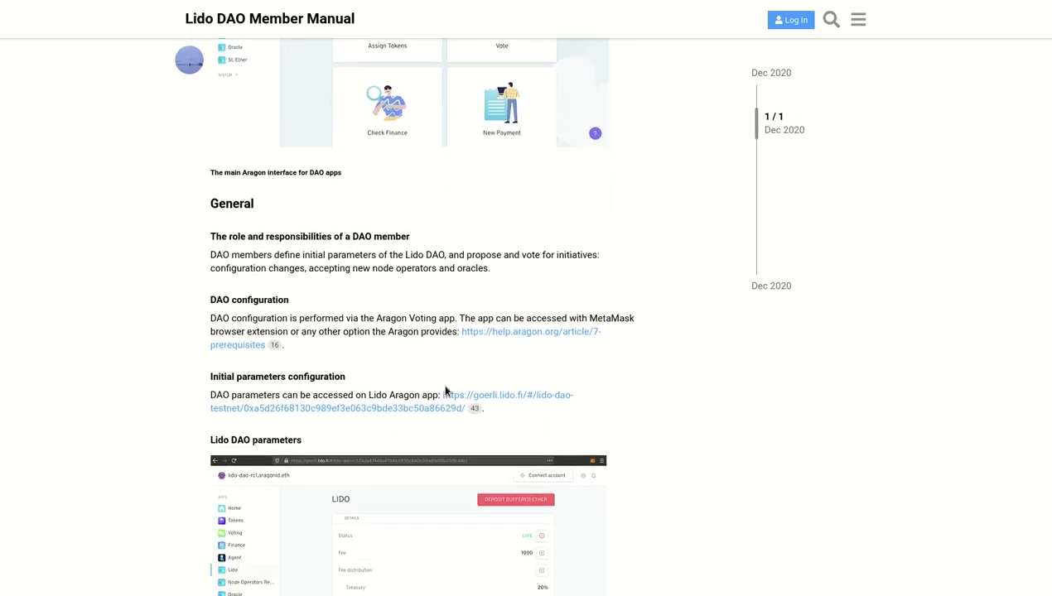
scroll(420, 317, "down", 4)
scroll(420, 317, "down", 4)
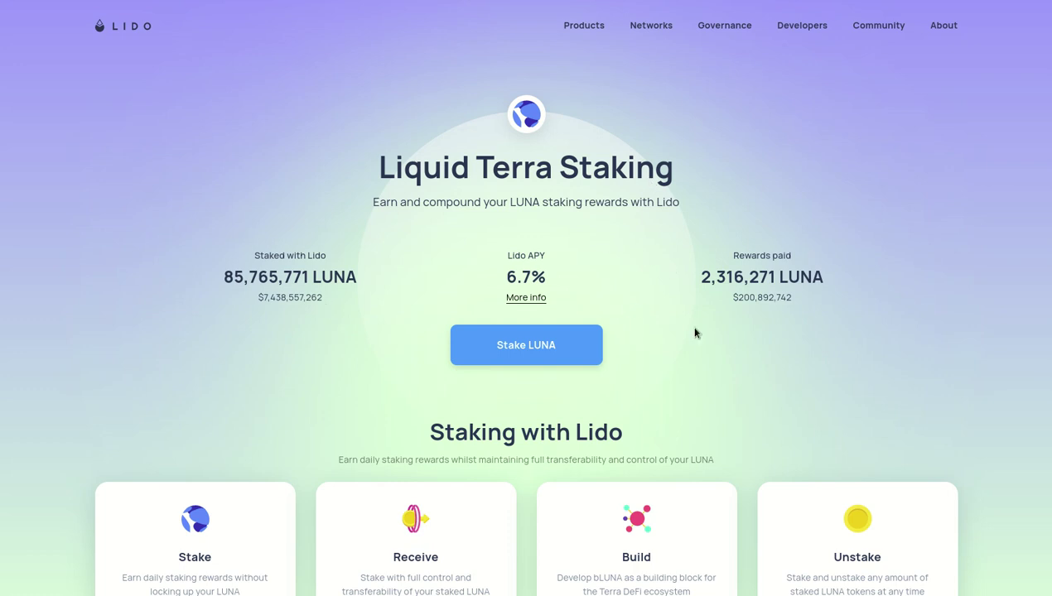
Check the mobile wallet's Luna balance in the phone window and open Lido's LUNA staking form
scroll(660, 284, "down", 2)
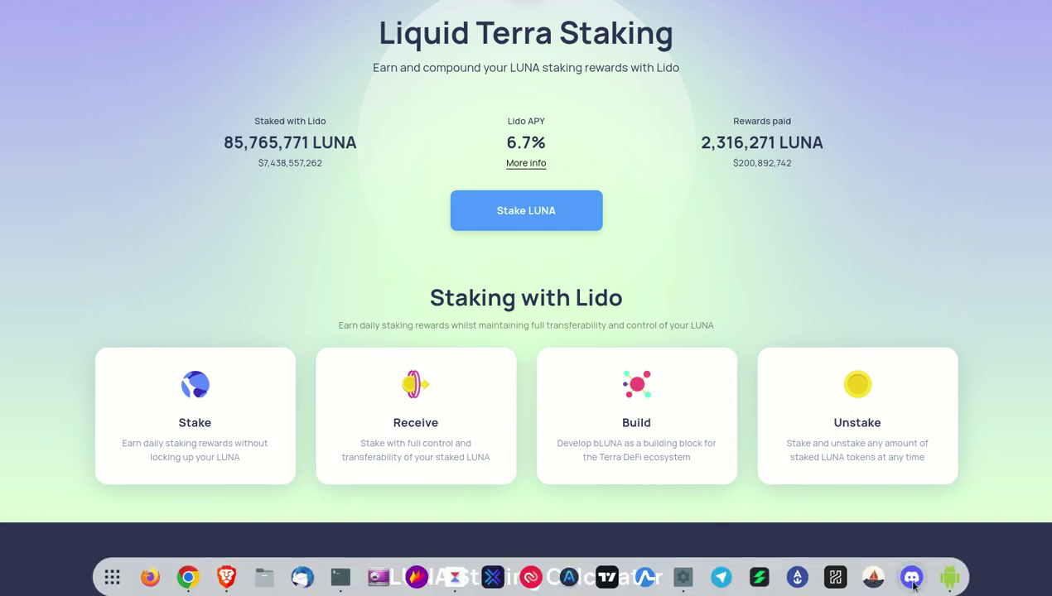
left_click(949, 578)
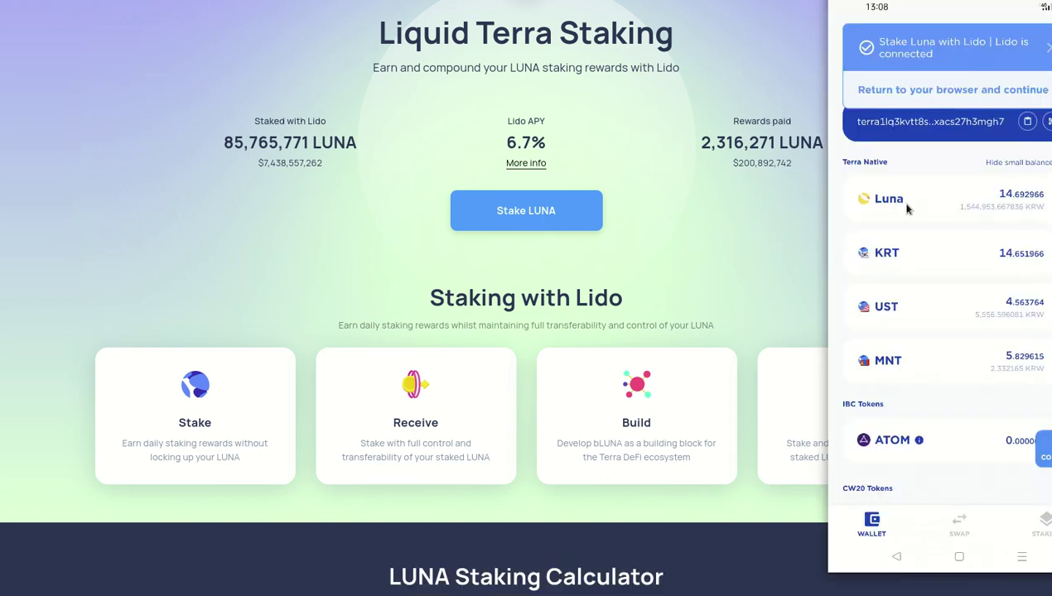
left_click(716, 278)
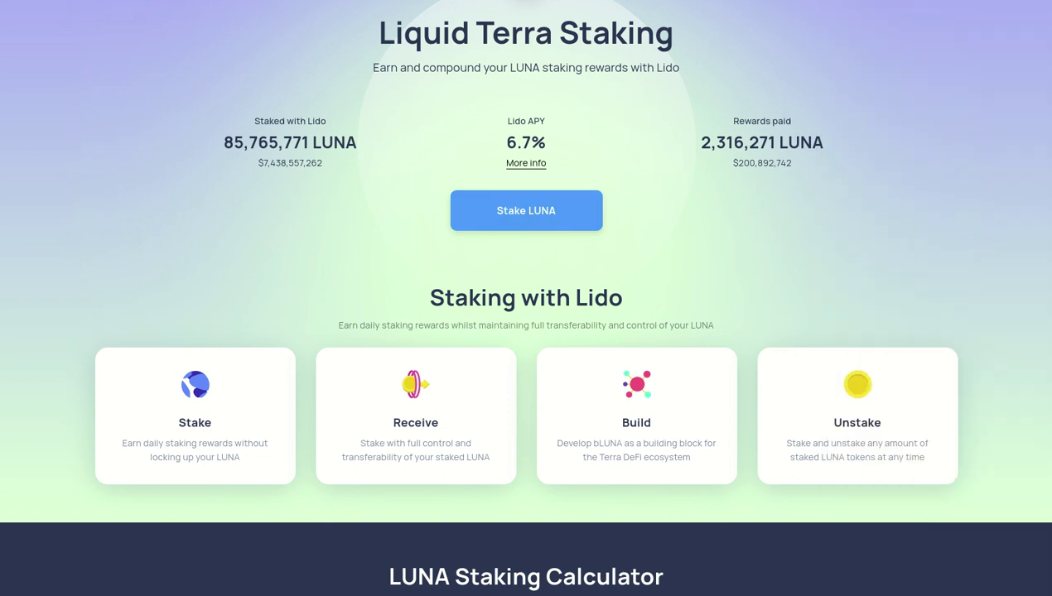
left_click(511, 217)
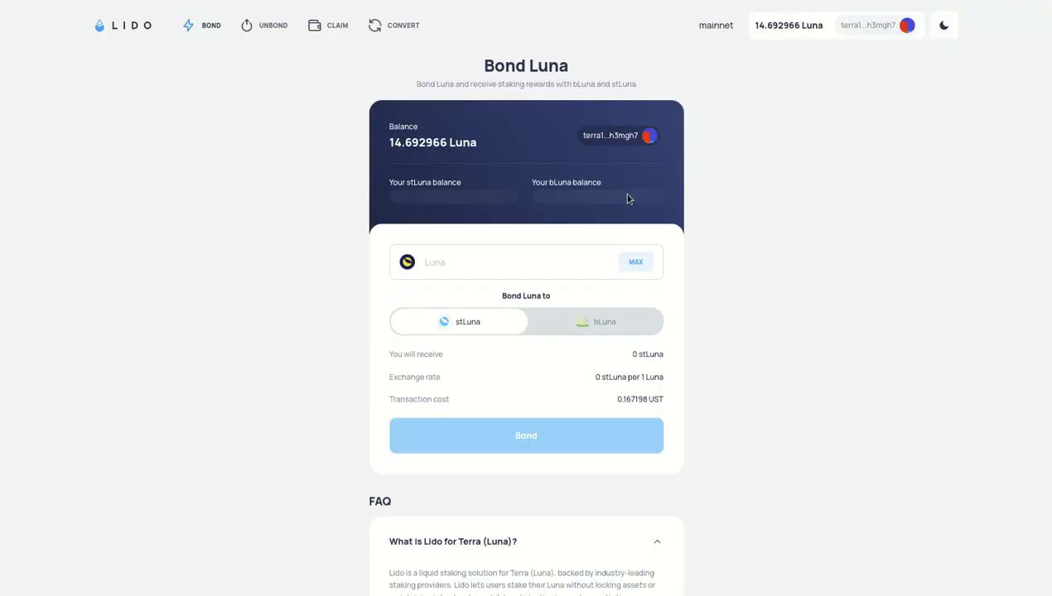
Highlight the available Luna balance on the Bond Luna page, then clear the highlight
left_click_drag(396, 143, 384, 148)
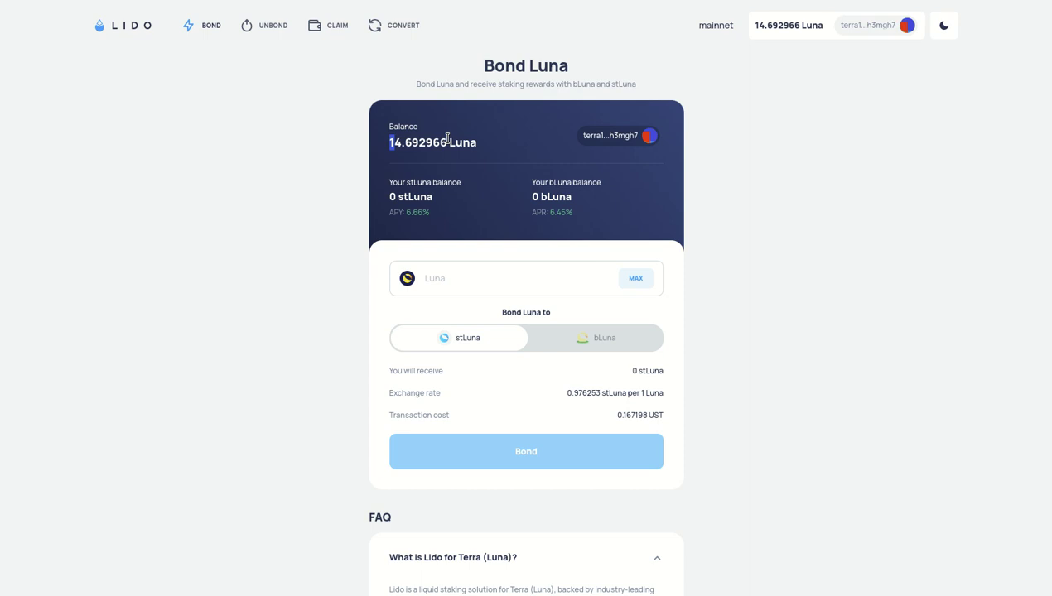
left_click_drag(447, 139, 364, 146)
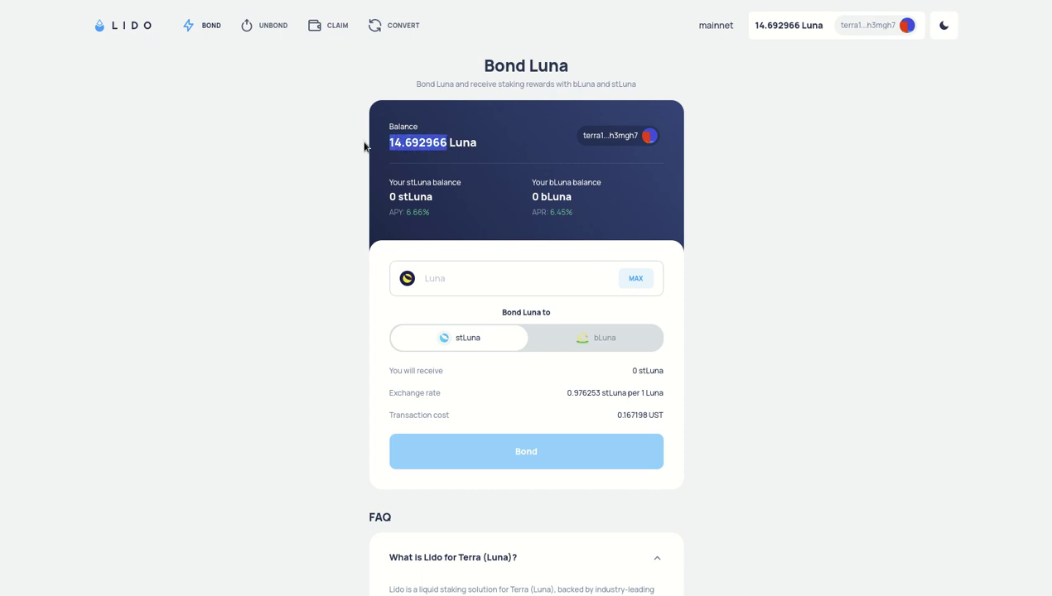
left_click(474, 165)
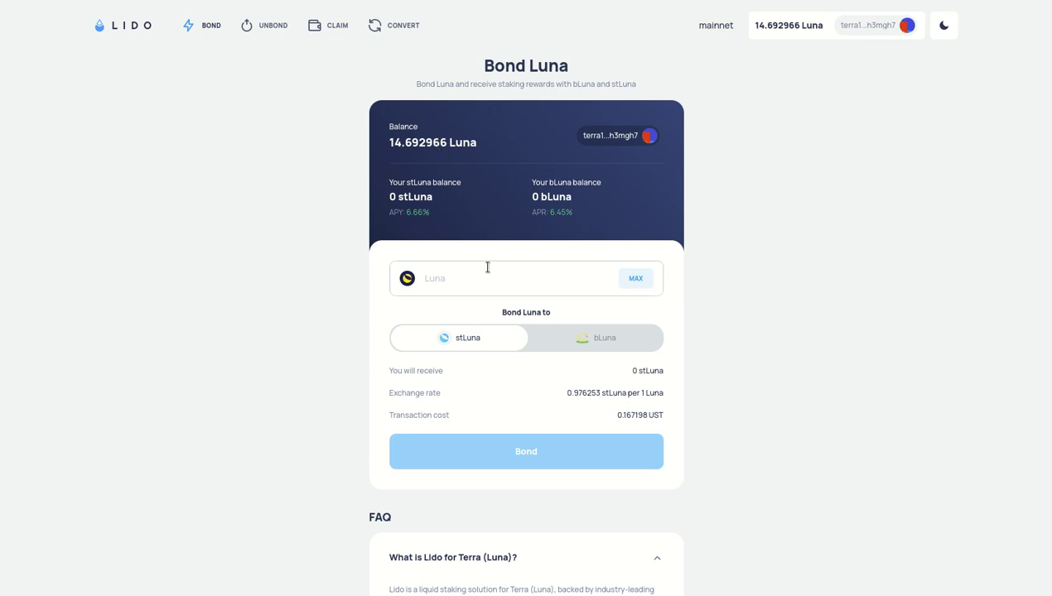
Fill in the maximum Luna amount and remove its leading digit so that 4.692966 Luna is bonded
left_click(643, 283)
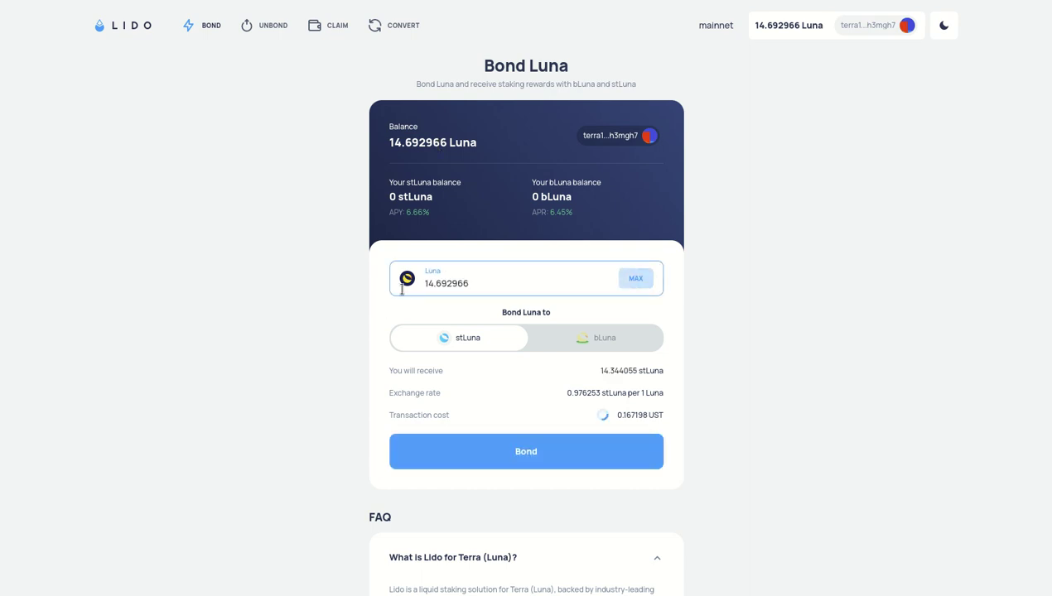
left_click_drag(428, 285, 412, 286)
key("BackSpace")
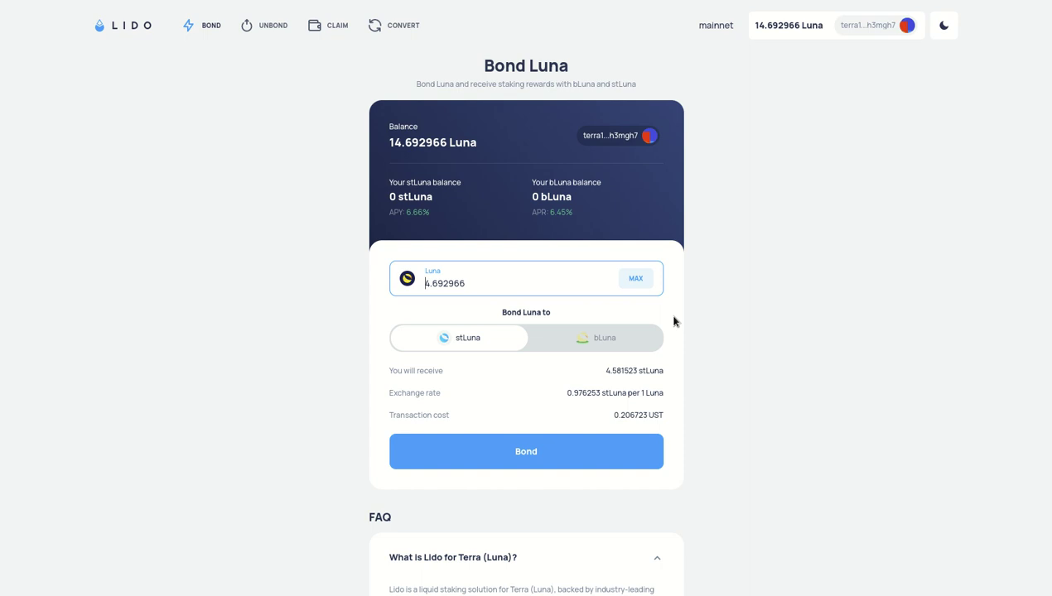
Compare the stLuna and bLuna options, bond the Luna to bLuna and finish the transaction in the mobile wallet
left_click(606, 338)
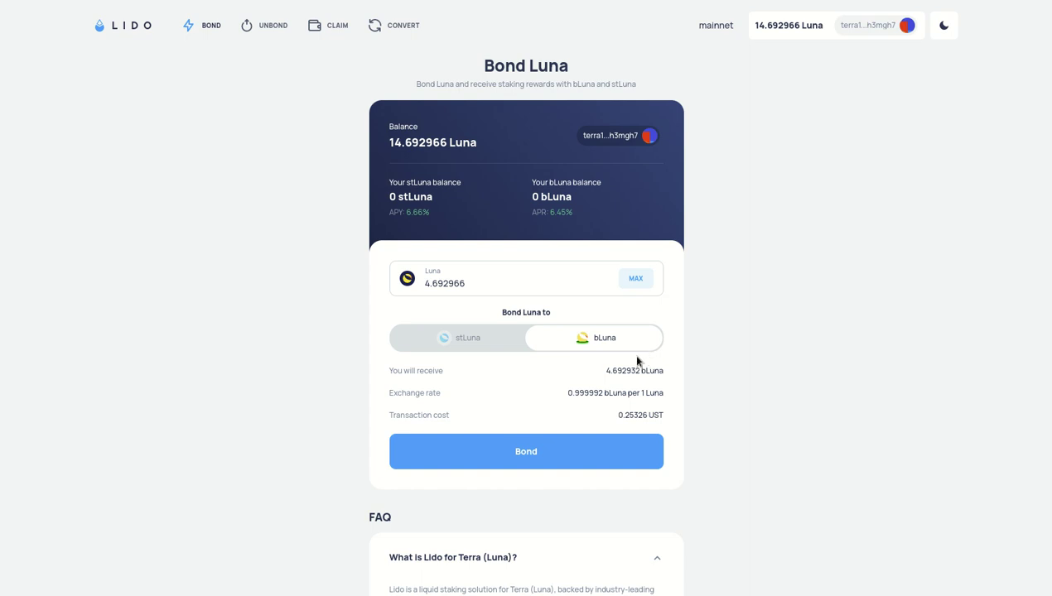
left_click(475, 336)
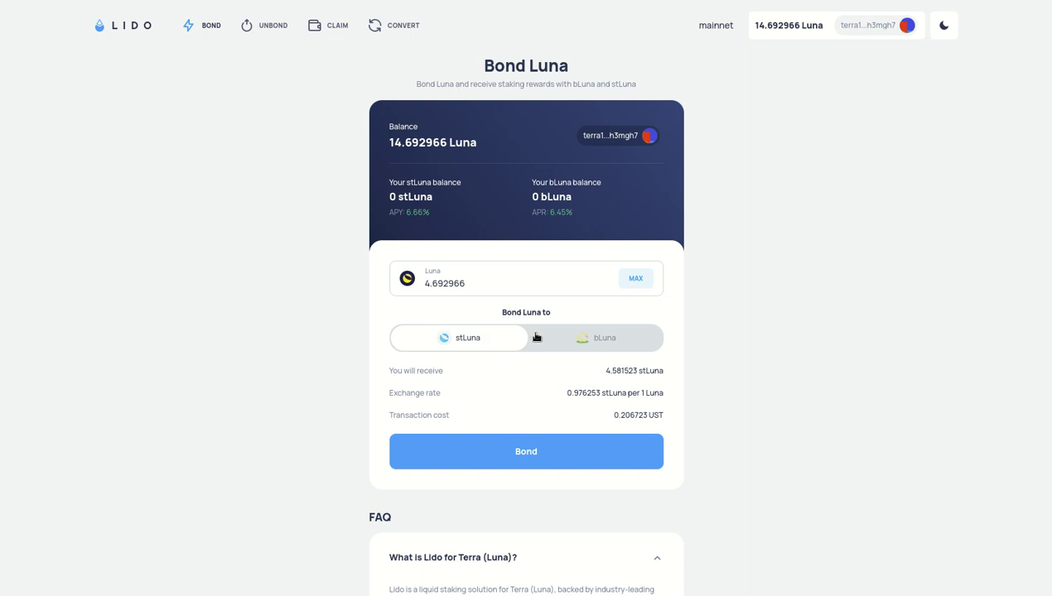
left_click(579, 341)
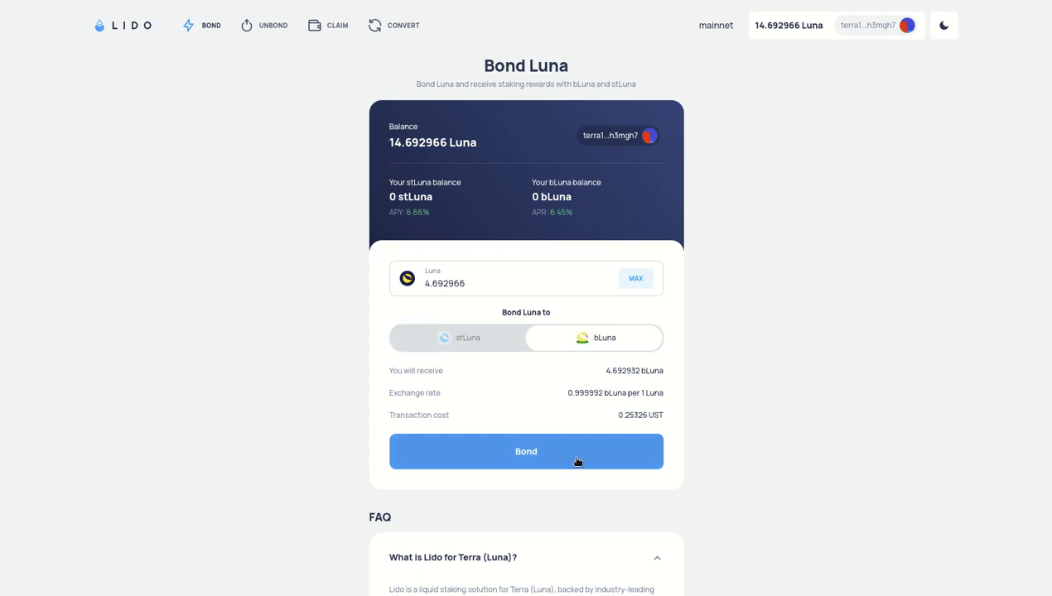
left_click(533, 459)
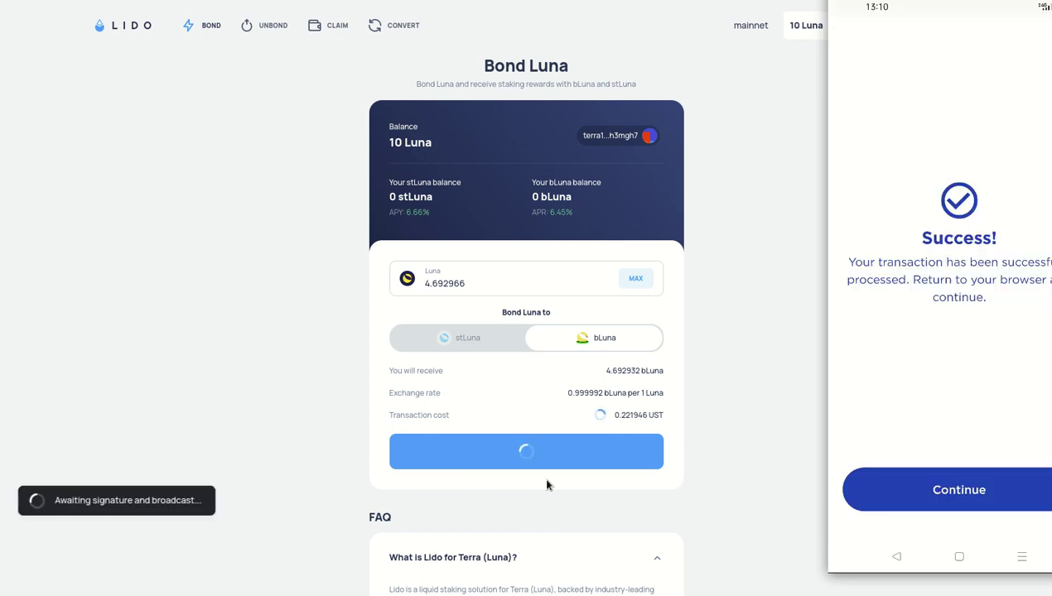
left_click(951, 497)
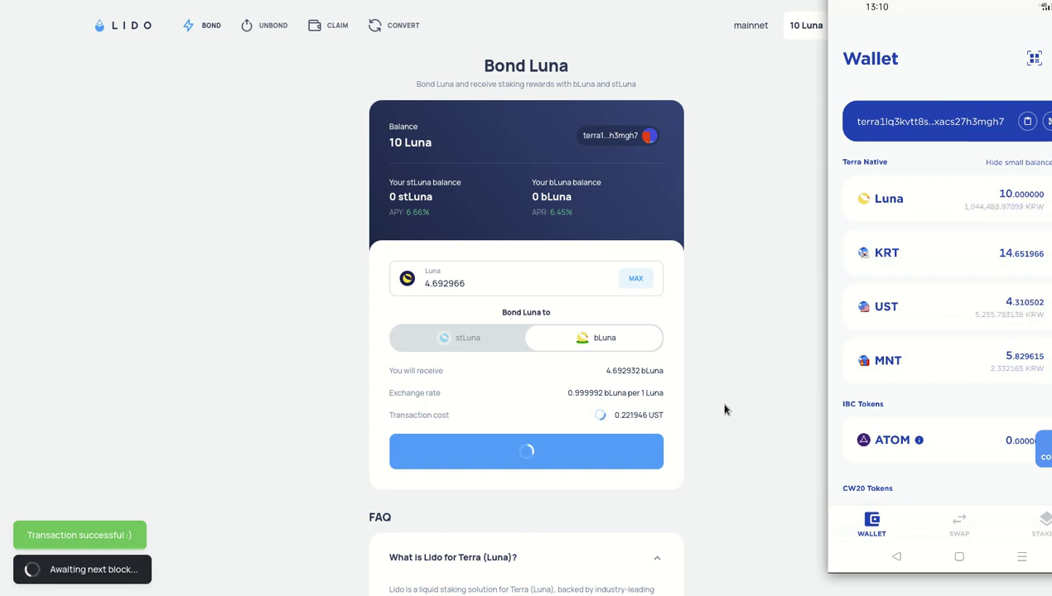
Look through the FAQ questions below the bonding form and return to the wallet balances
scroll(723, 409, "down", 1)
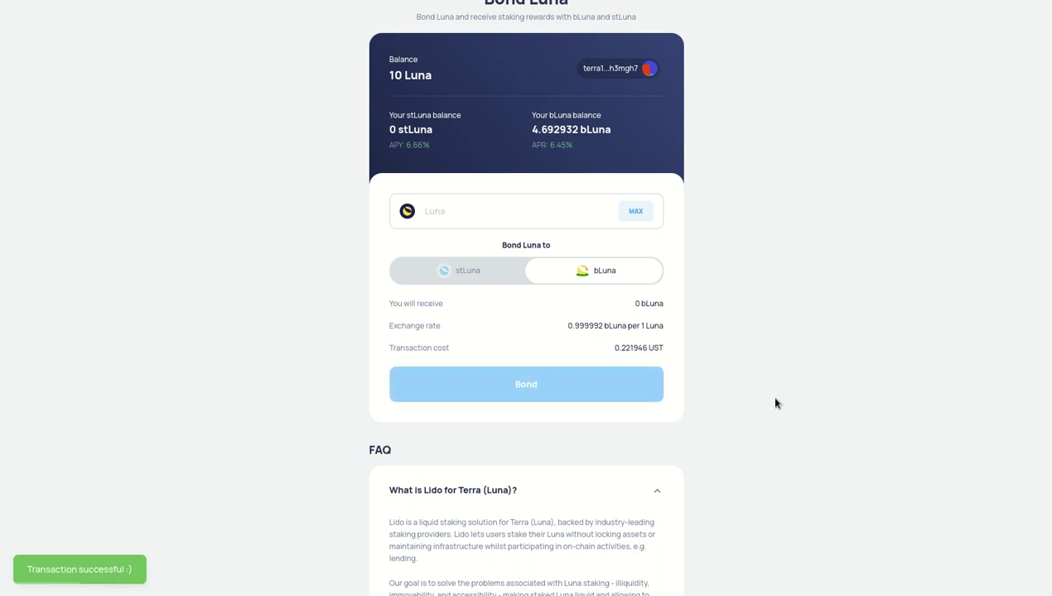
scroll(775, 398, "down", 3)
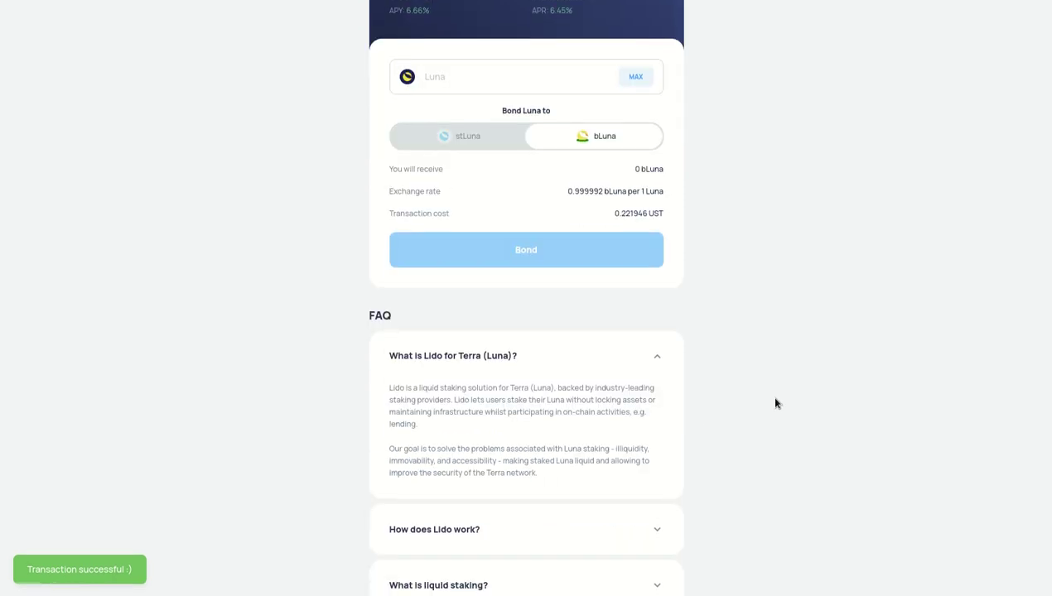
scroll(776, 402, "down", 2)
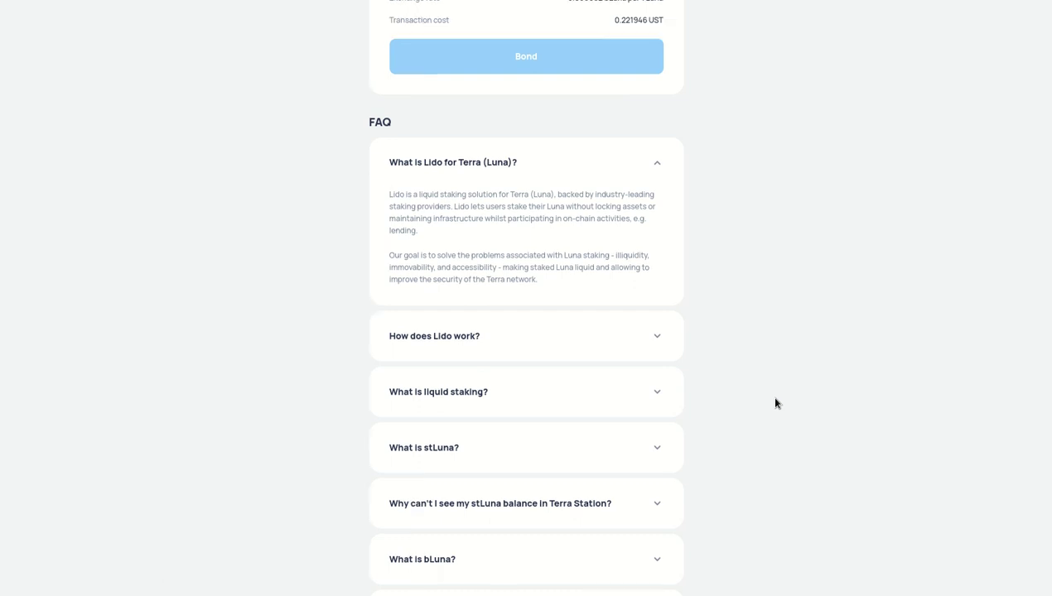
scroll(776, 403, "down", 3)
scroll(776, 403, "up", 2)
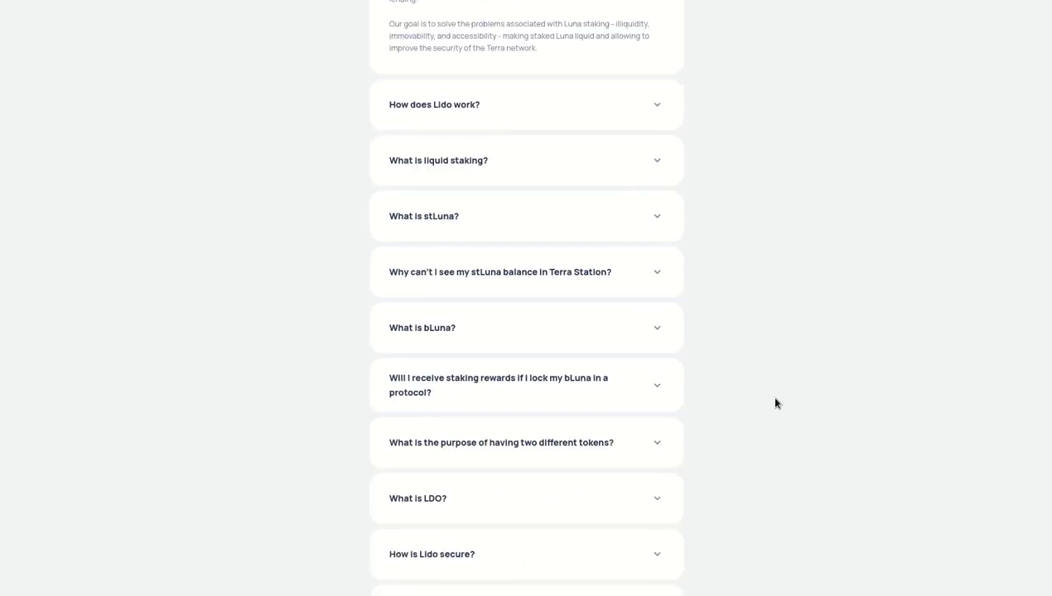
scroll(775, 403, "up", 6)
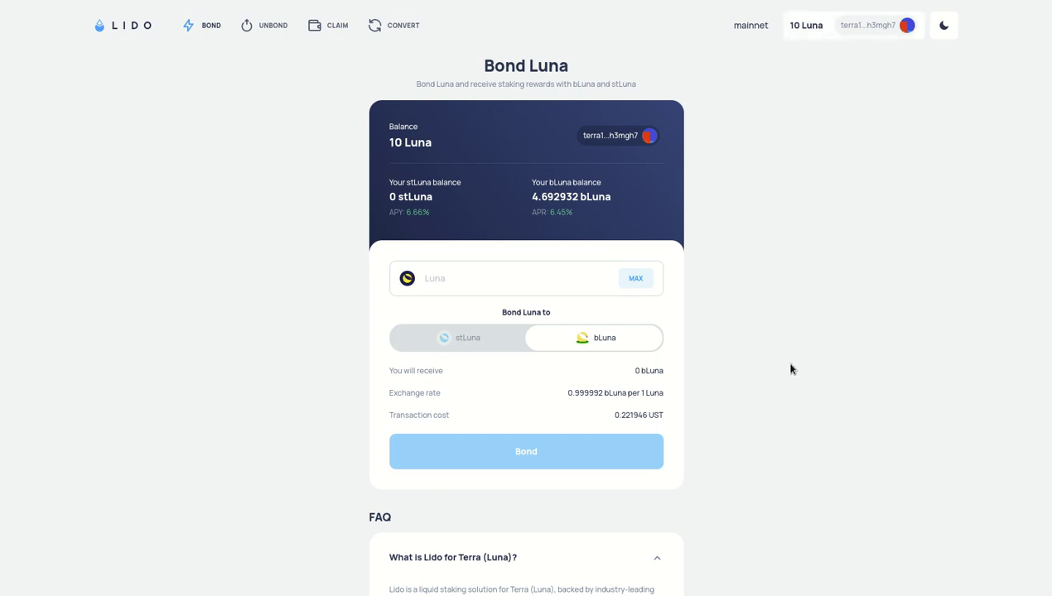
scroll(791, 369, "down", 2)
scroll(791, 369, "up", 2)
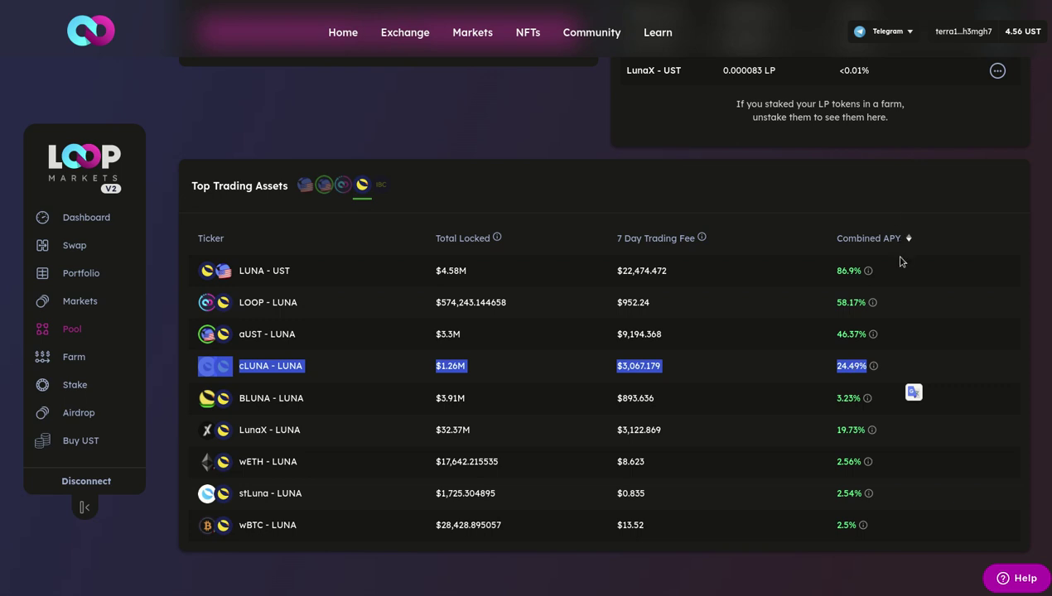
Switch to Loop Markets, view the APY breakdown of the cLUNA - LUNA pool and open the swap page
mouse_move(870, 374)
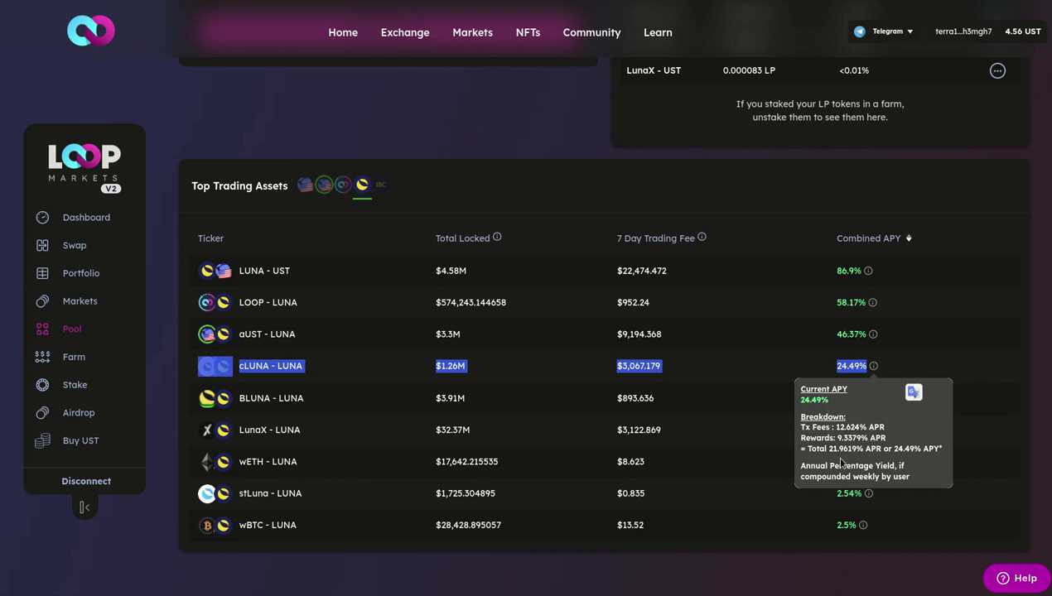
left_click(1041, 349)
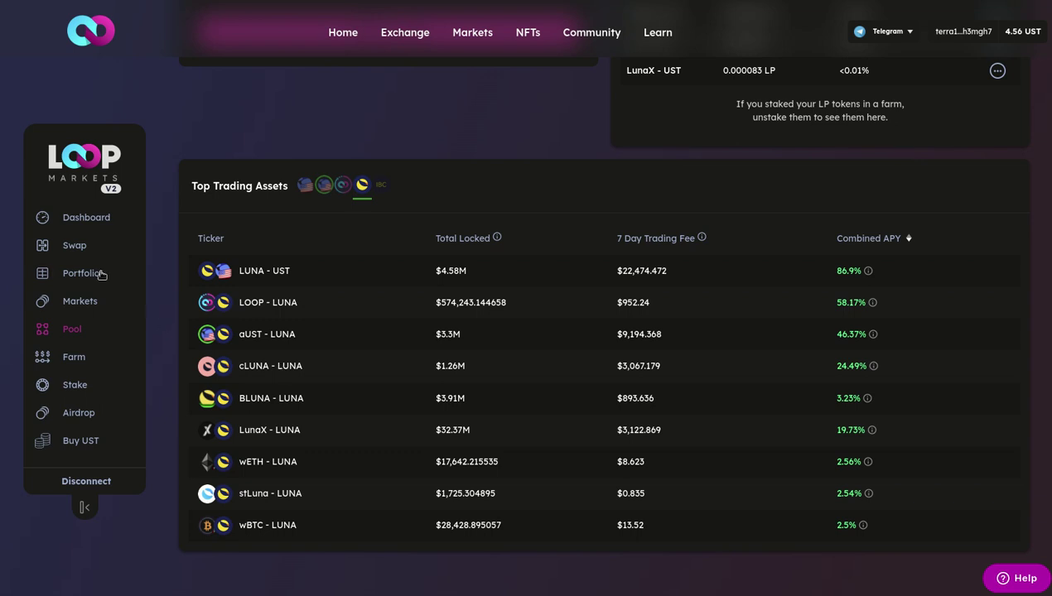
left_click(74, 246)
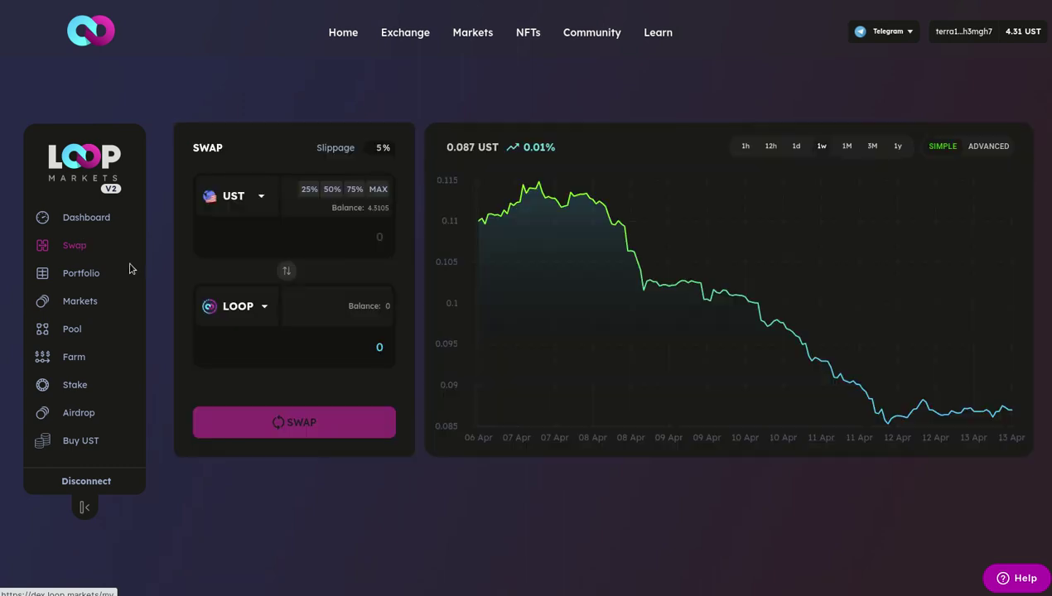
Choose LUNA as the token to swap from and set its amount to 5
left_click(260, 198)
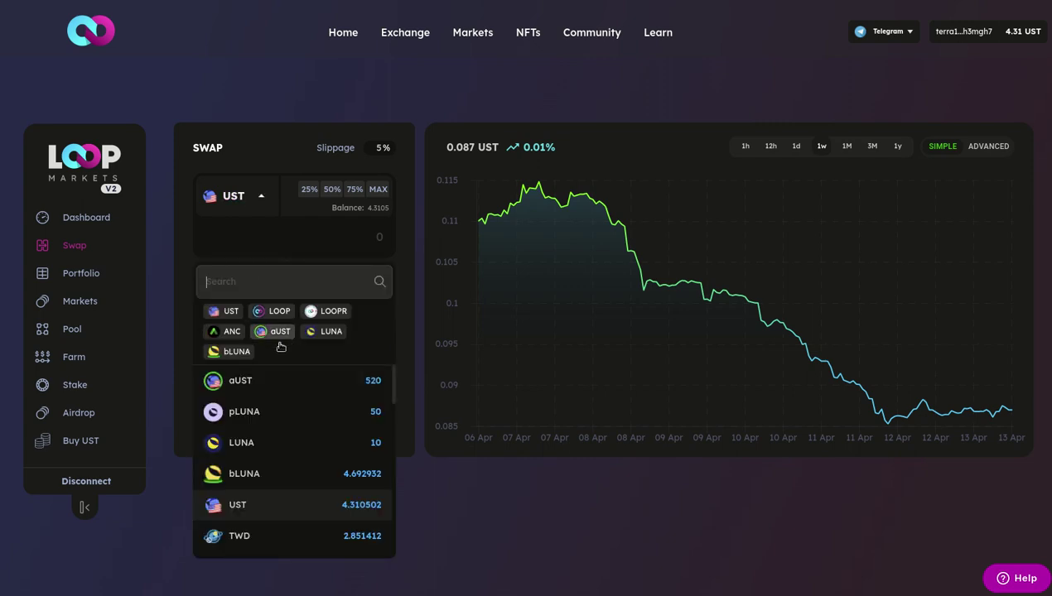
left_click(331, 331)
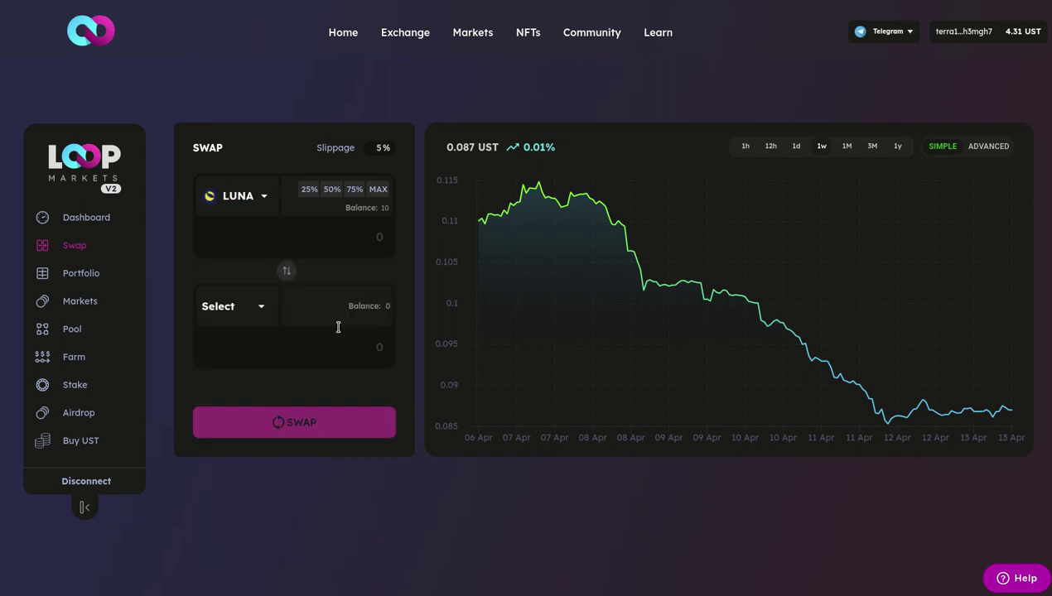
left_click(379, 190)
double_click(374, 236)
key("BackSpace")
type("5")
Select cLUNA as the token to receive in the swap
left_click(220, 311)
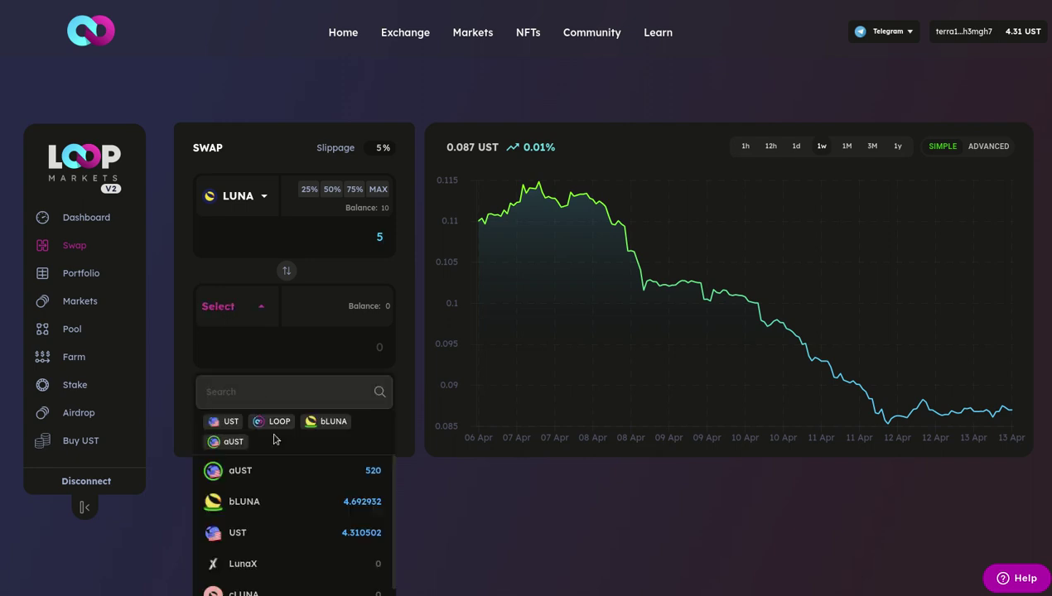
scroll(272, 534, "down", 1)
scroll(273, 536, "down", 2)
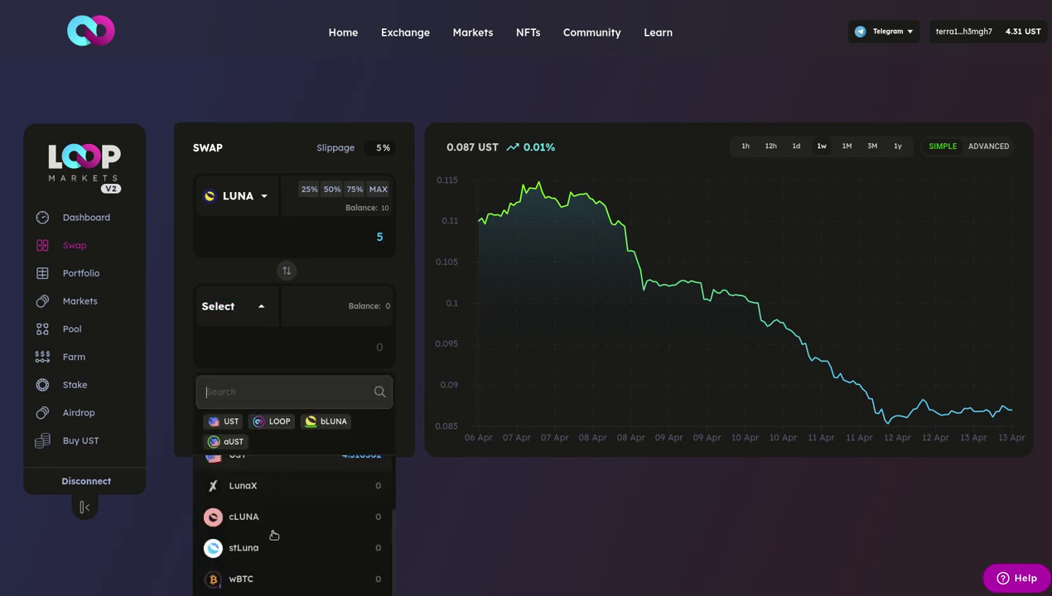
left_click(245, 504)
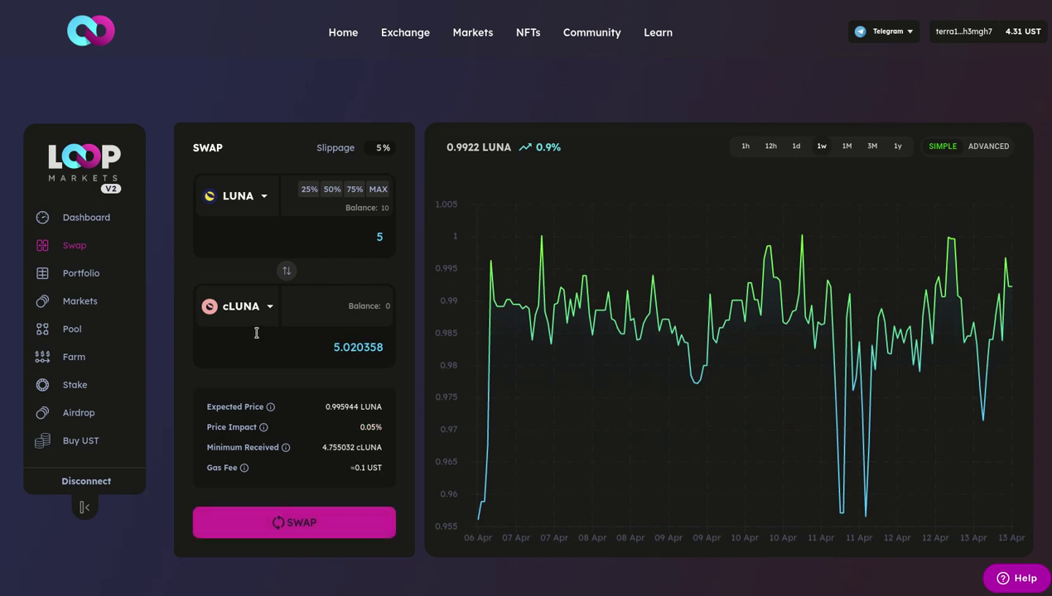
Submit the swap of 5 LUNA for cLUNA and switch to the mobile wallet
left_click(303, 526)
left_click(303, 527)
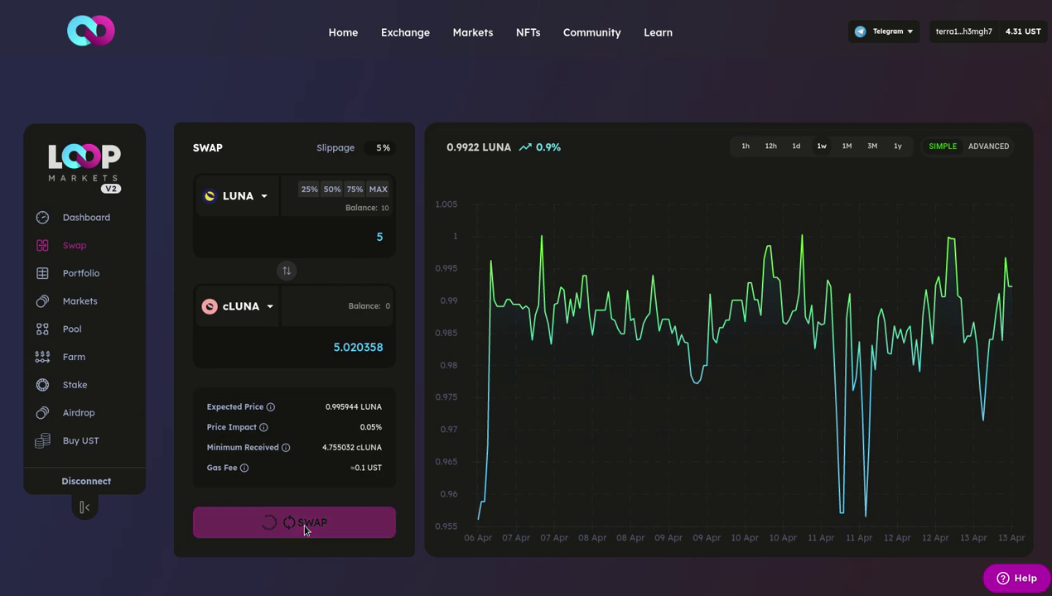
key("alt+Tab")
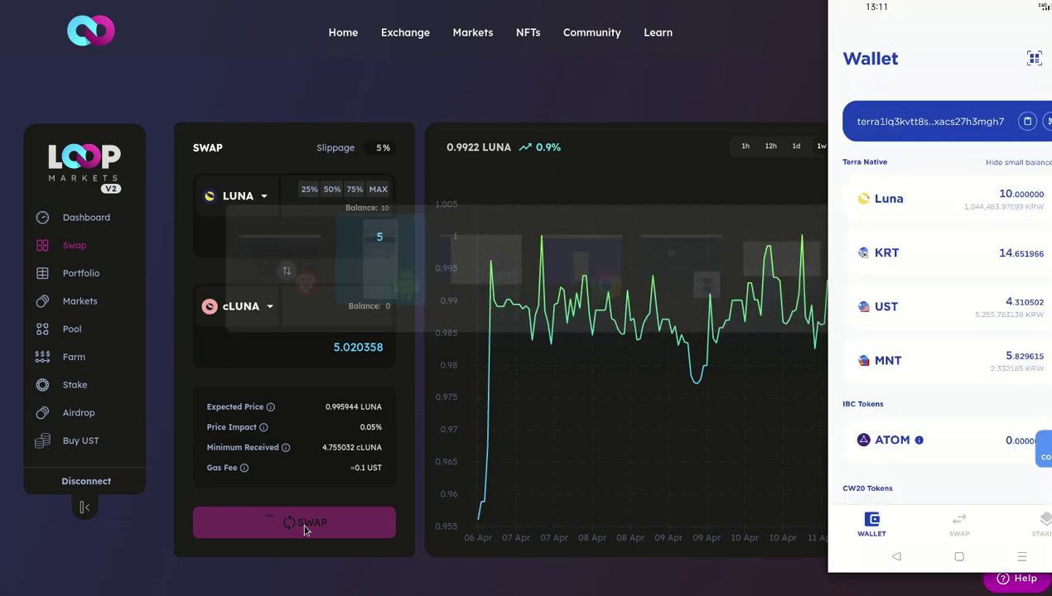